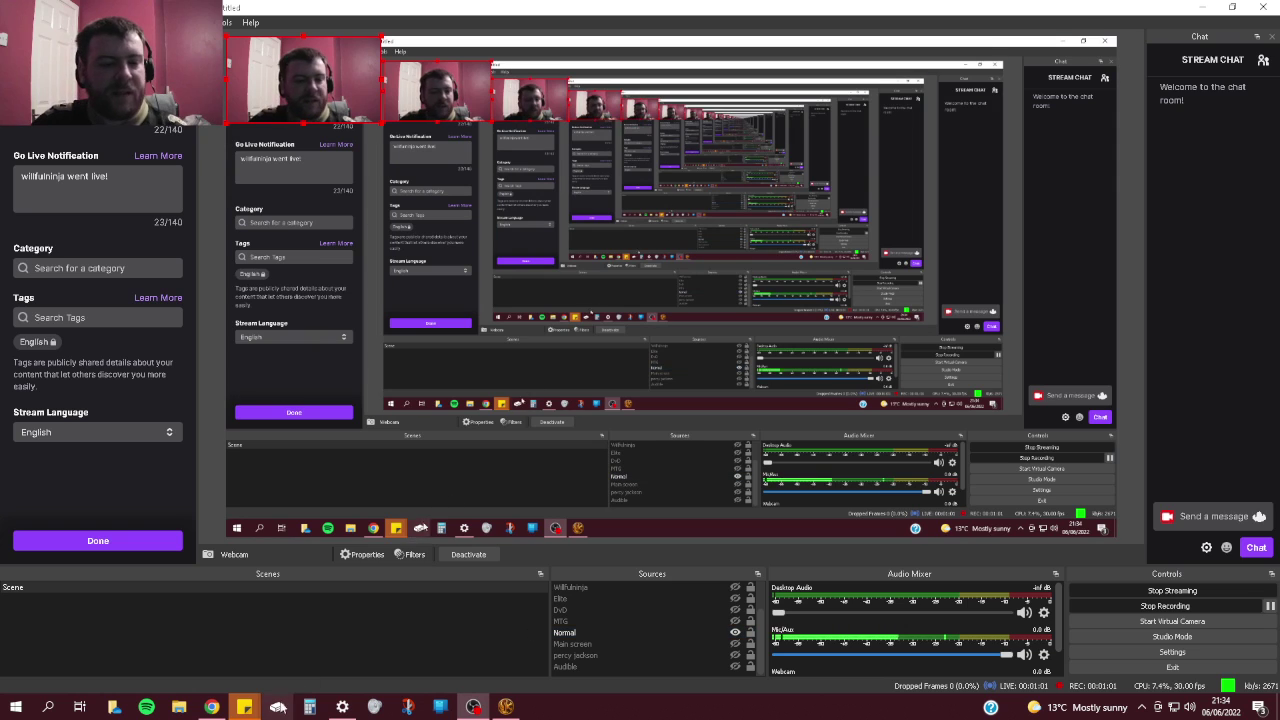
Step: Switch to Chrome, check the mute-in-progress claim, and expand the hidden-metadata claim in the other Part 35 Death Marks copyright summary
click(214, 708)
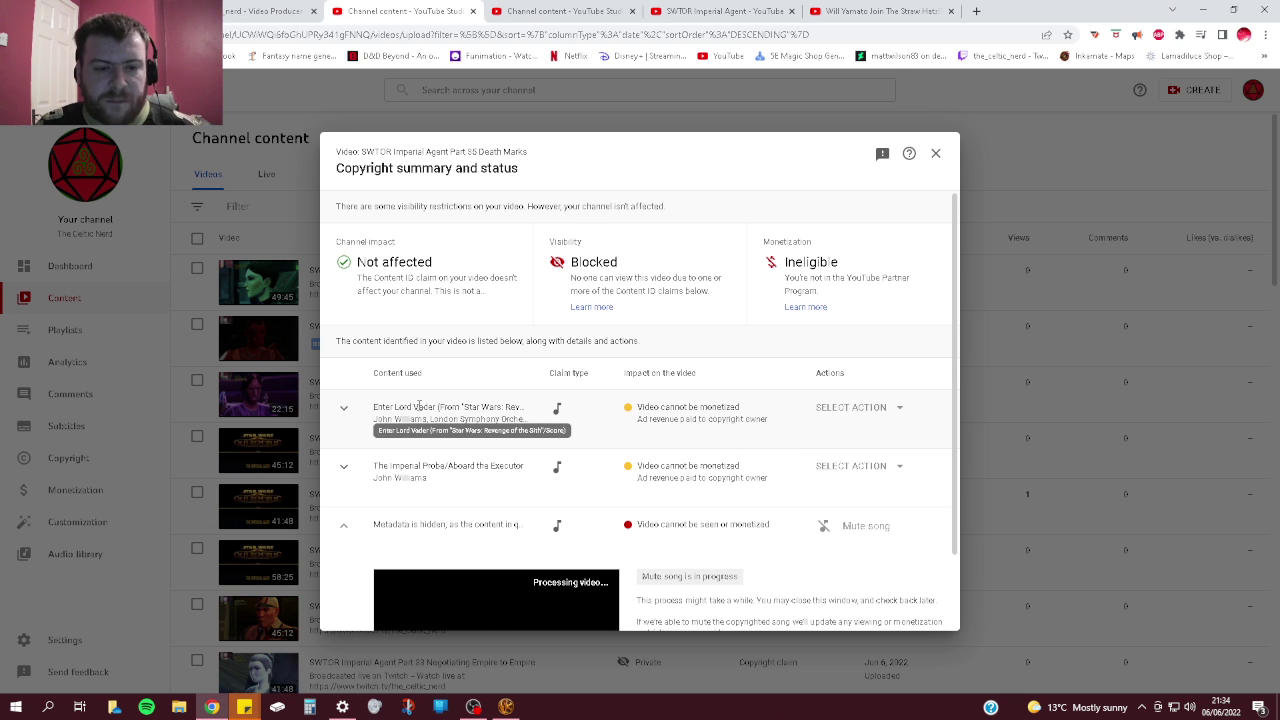
scroll(512, 420, down, 2)
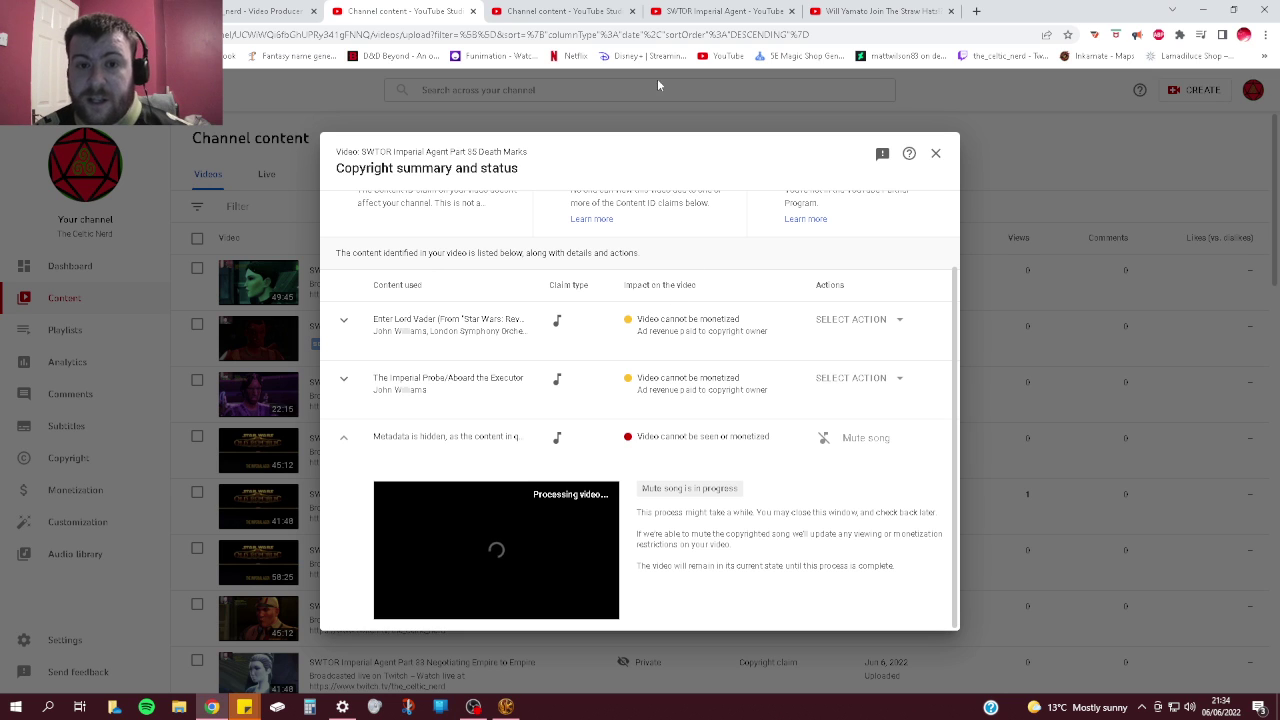
click(585, 8)
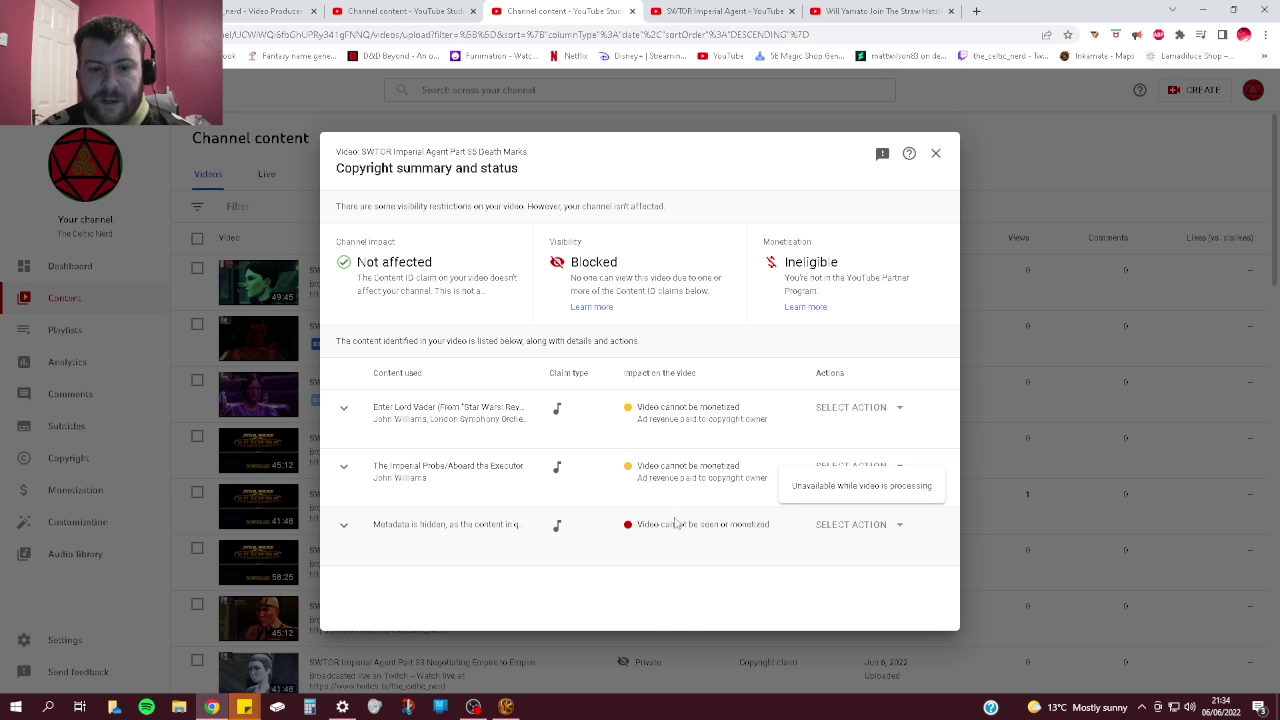
click(413, 530)
scroll(413, 535, down, 1)
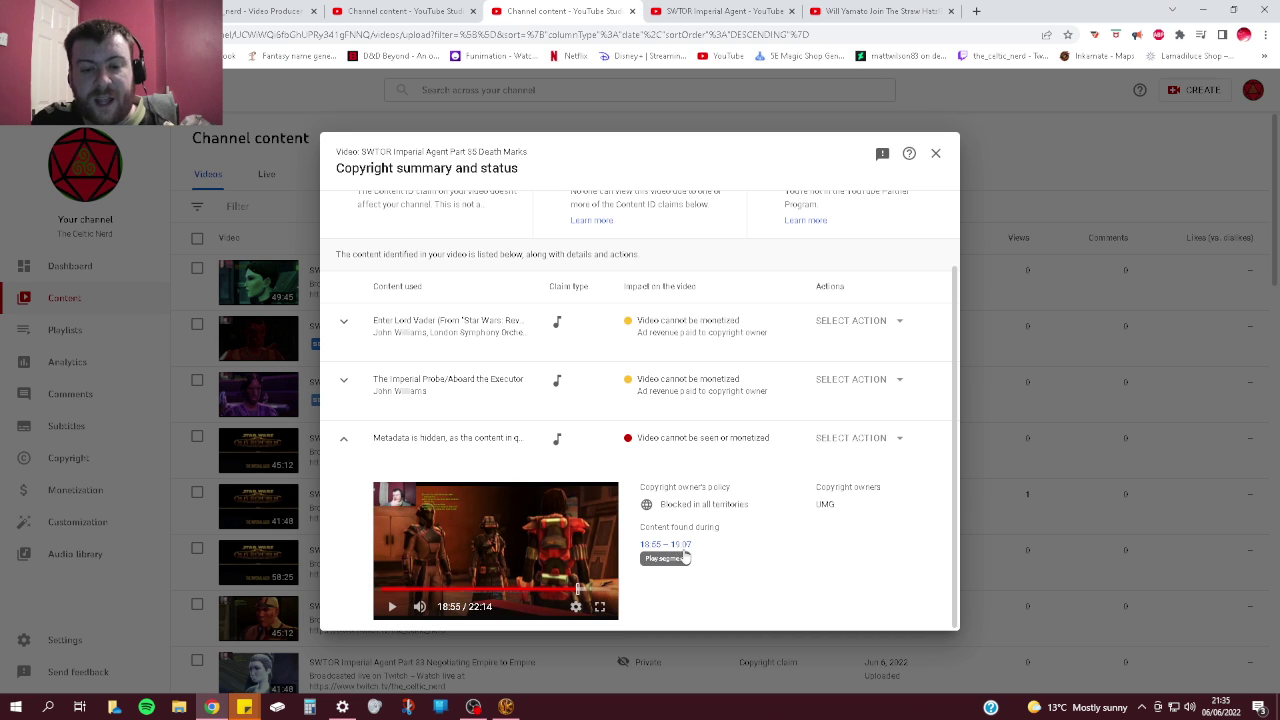
Step: Play the segment claimed from 18:55 to 19:07 in full screen, pause it, and exit full screen
click(600, 608)
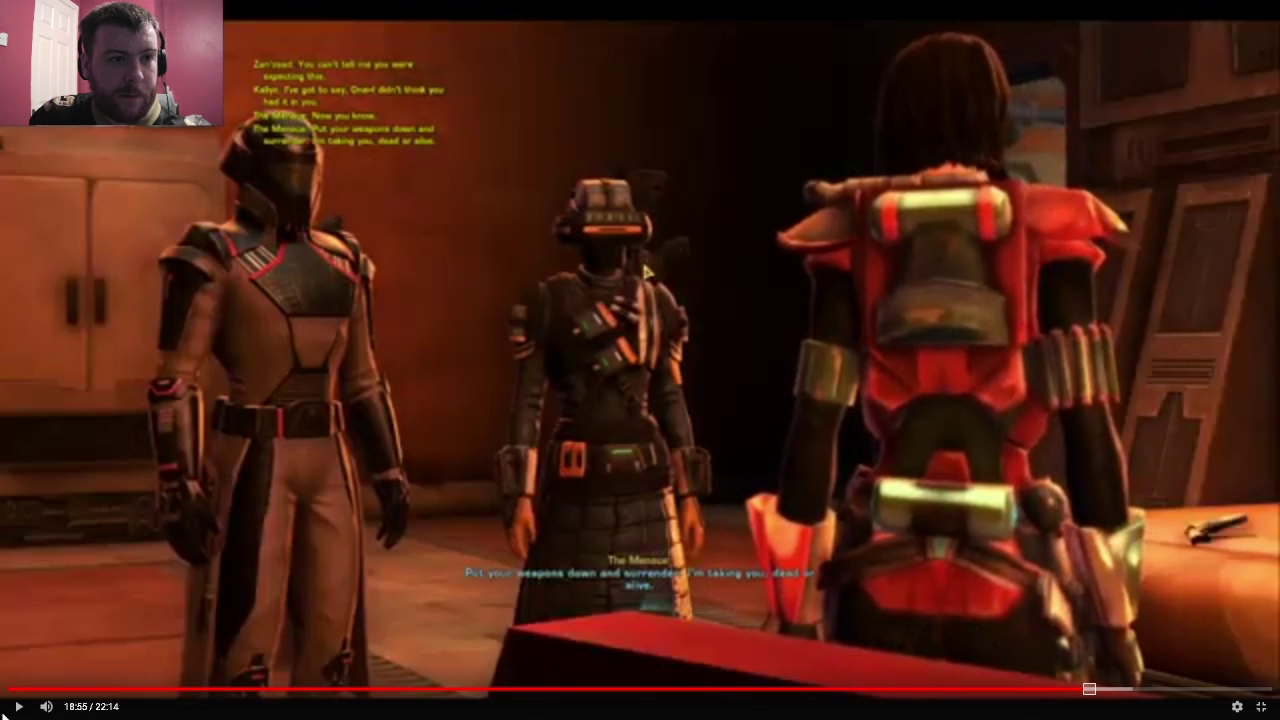
key(space)
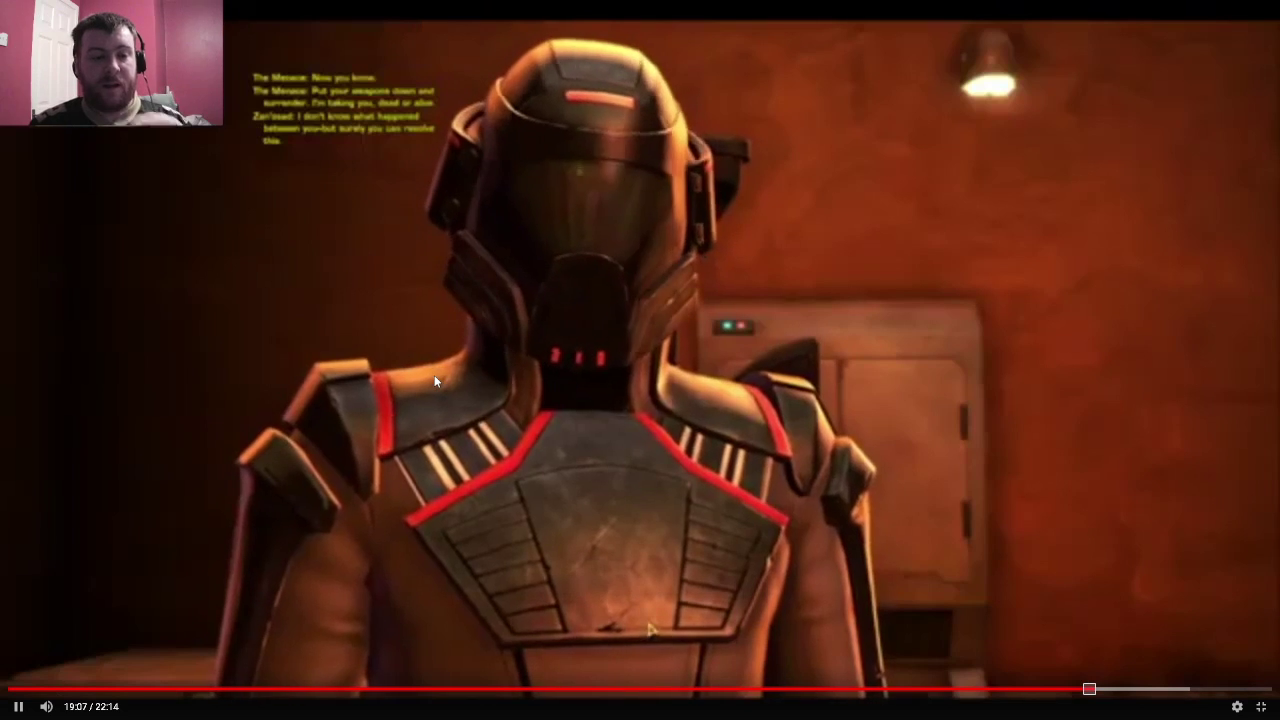
click(435, 381)
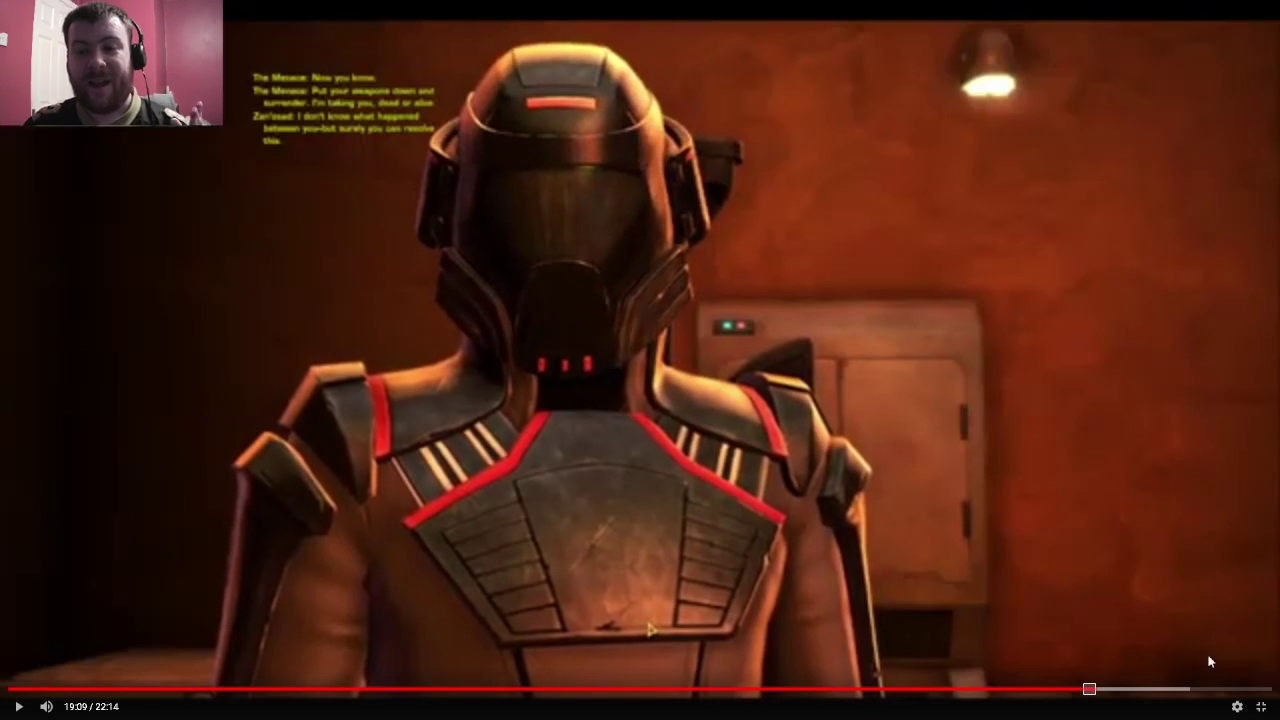
click(1261, 706)
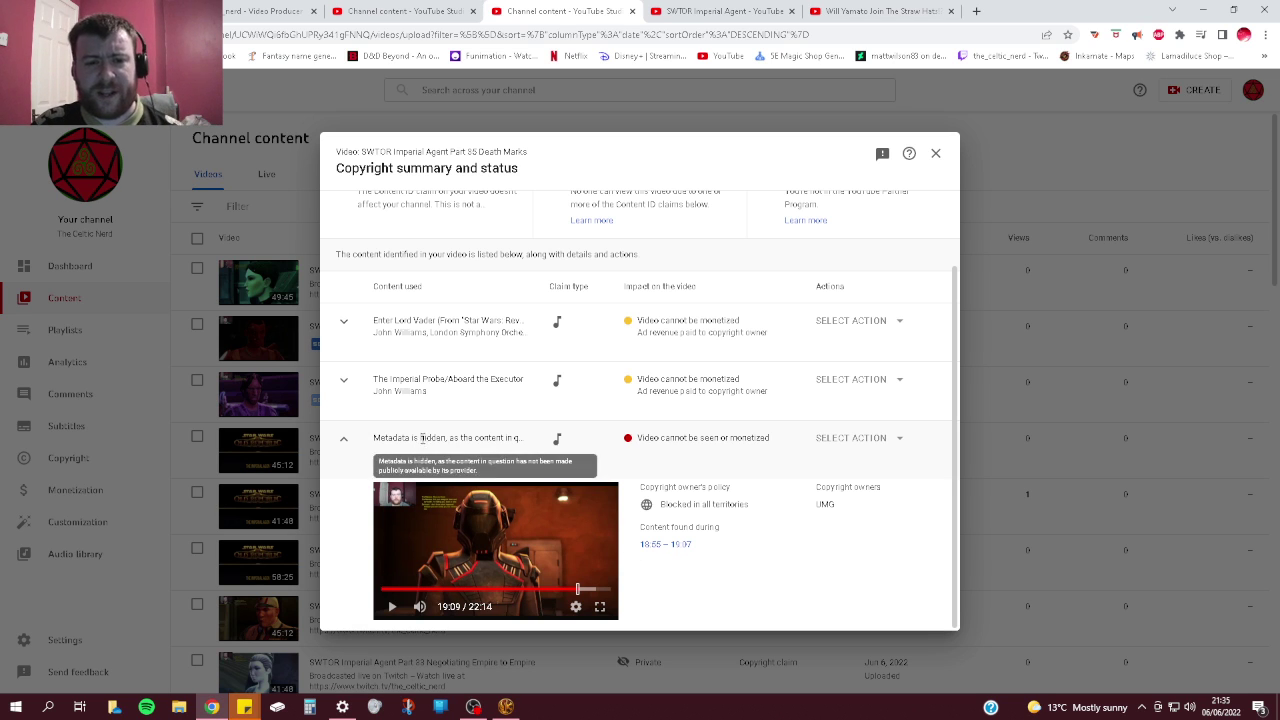
Step: Expand all three copyright claims, review their policies, owners and matched segments, and close the copyright summary
click(343, 438)
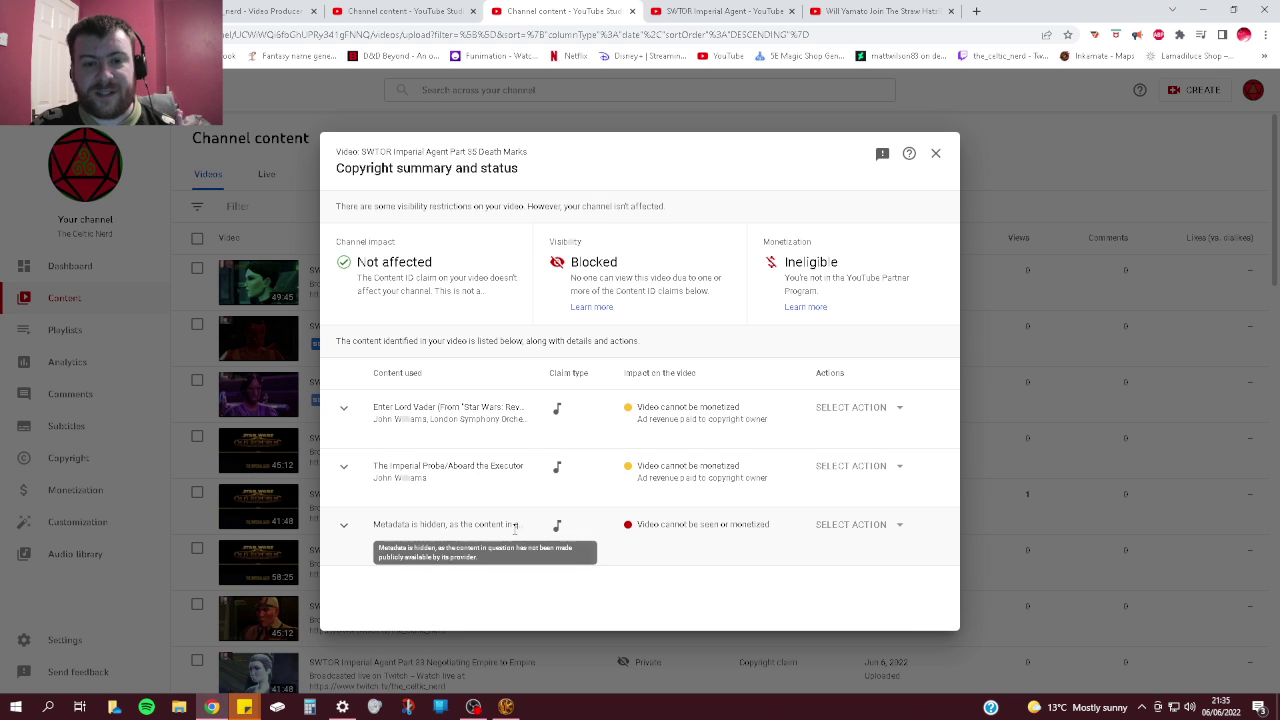
click(344, 525)
scroll(350, 520, down, 1)
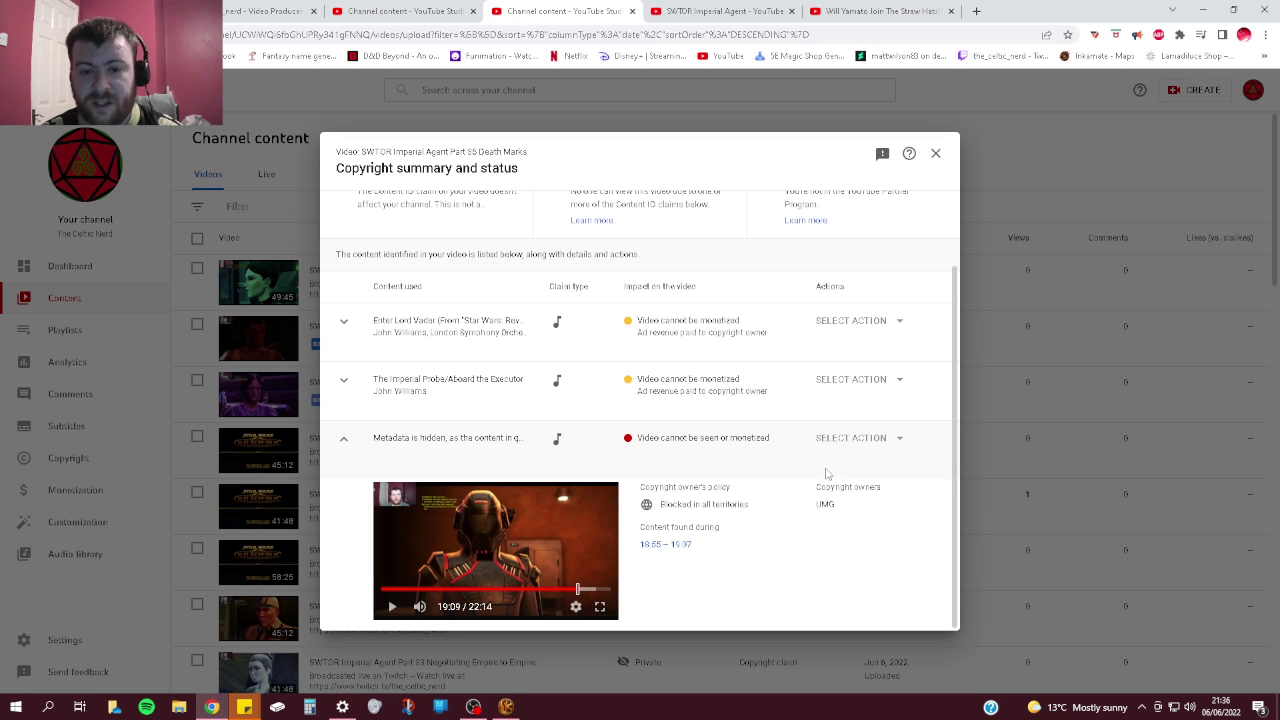
click(742, 384)
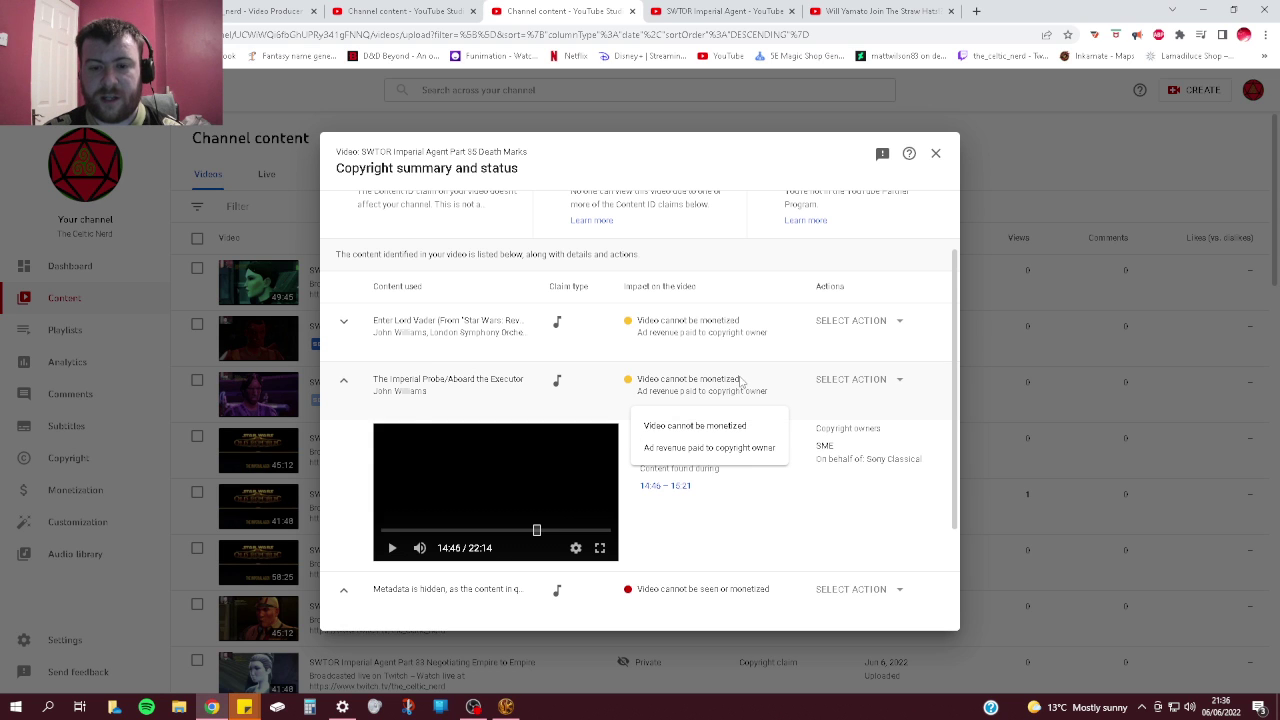
click(720, 338)
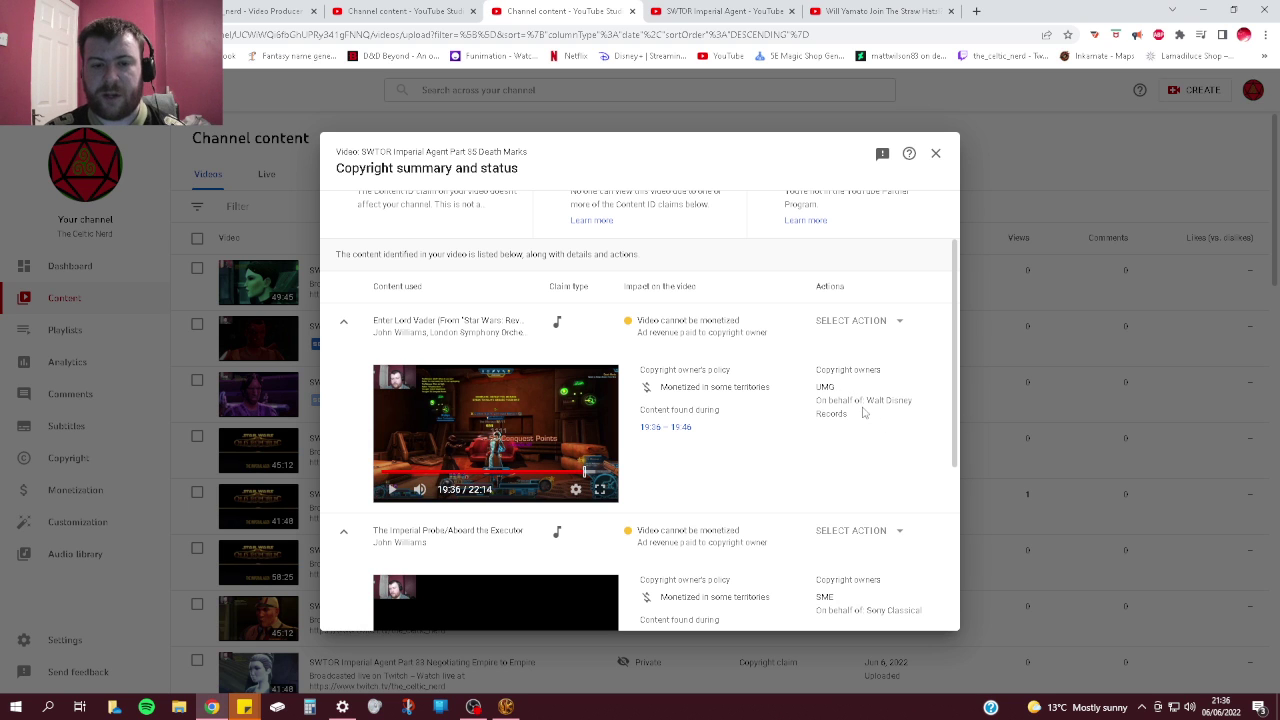
scroll(794, 486, up, 1)
scroll(718, 457, down, 3)
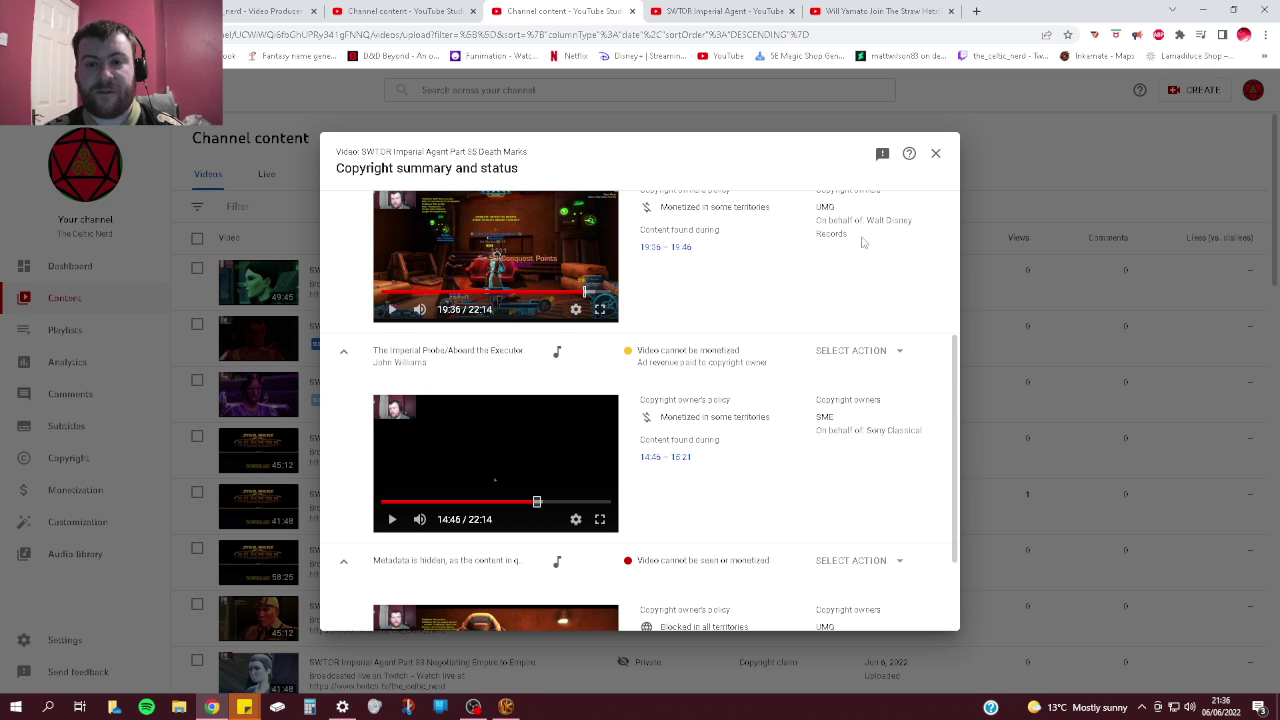
scroll(814, 300, down, 2)
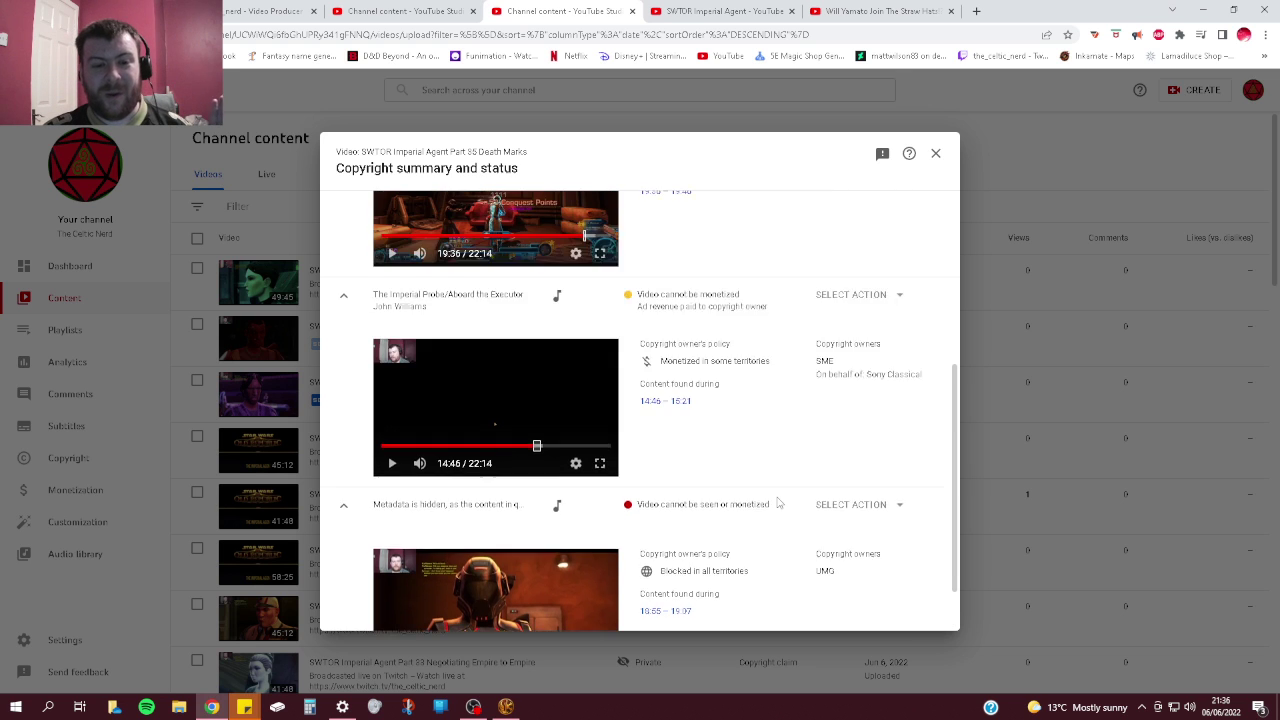
scroll(778, 500, up, 4)
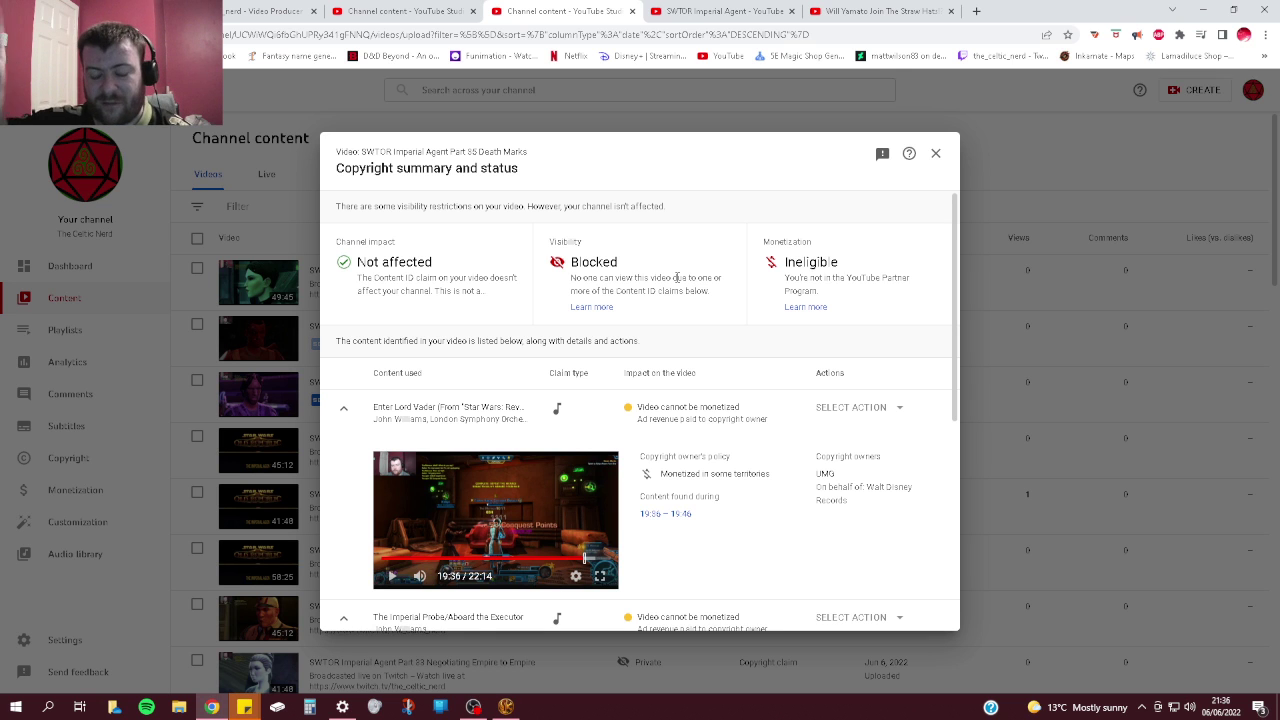
click(935, 153)
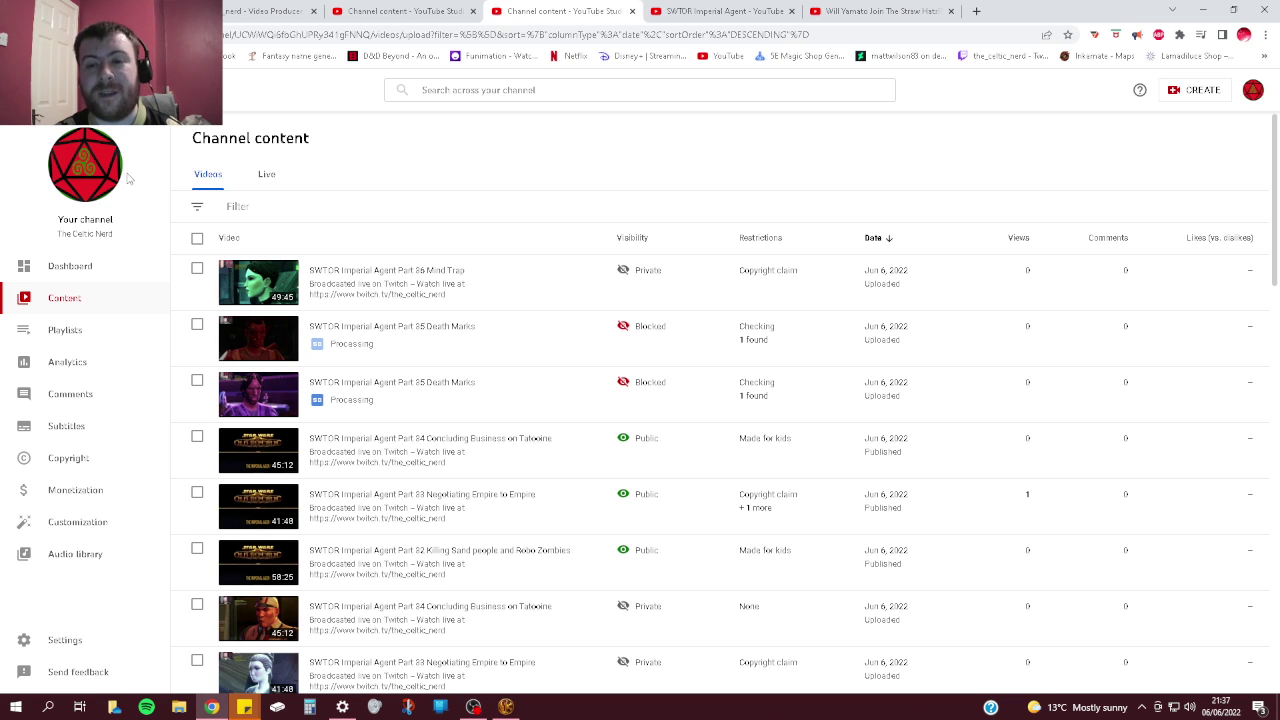
Step: Examine the visibility and copyright restrictions of the uploaded SWTOR videos in the channel content list
mouse_move(624, 334)
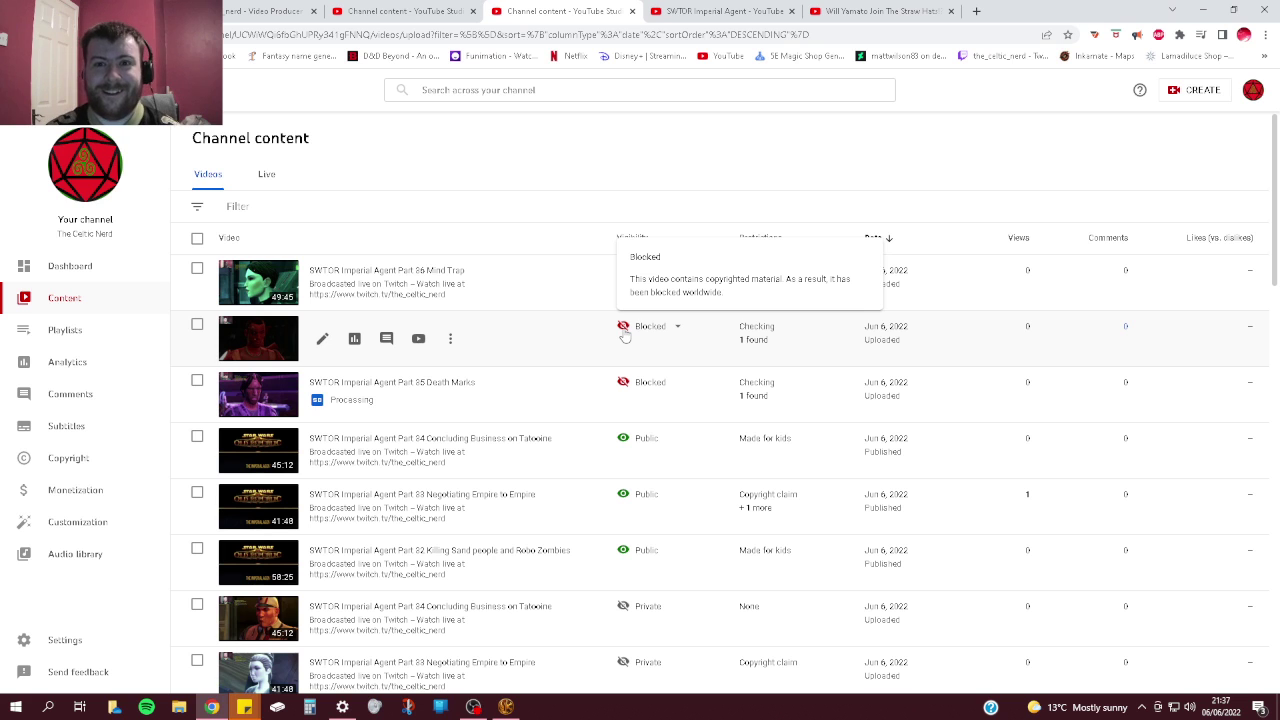
scroll(442, 400, down, 4)
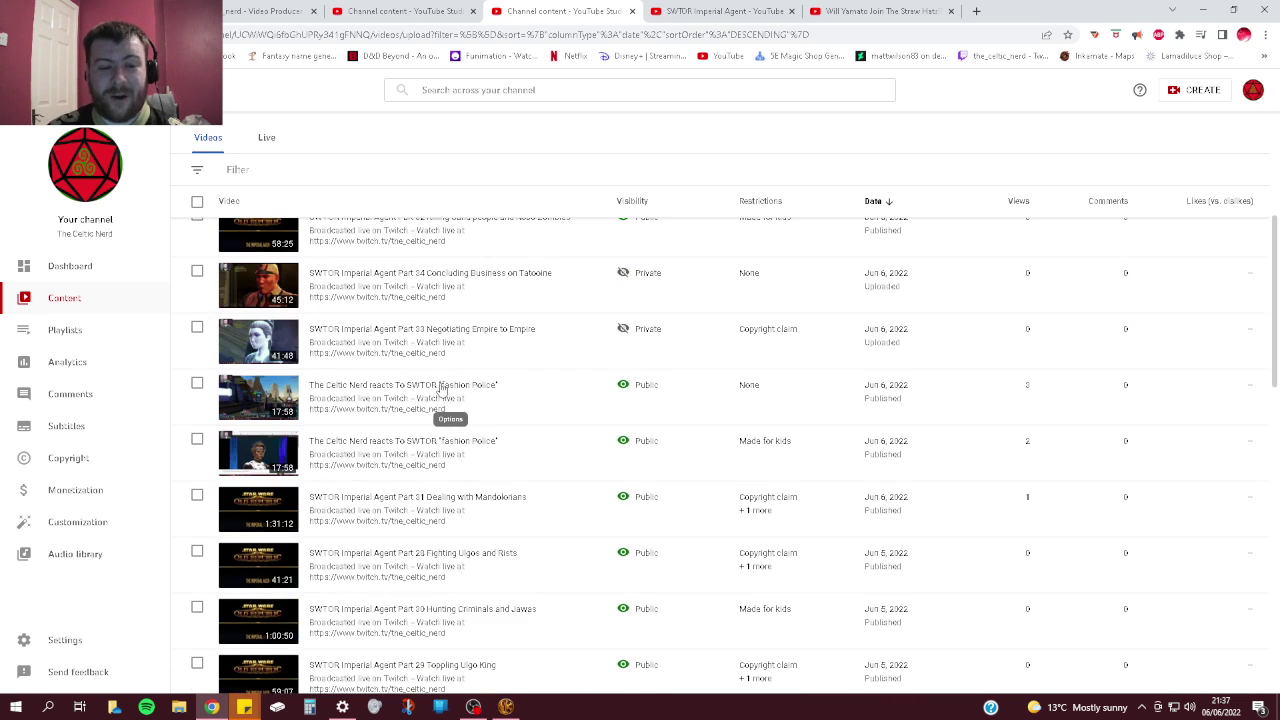
scroll(442, 390, up, 4)
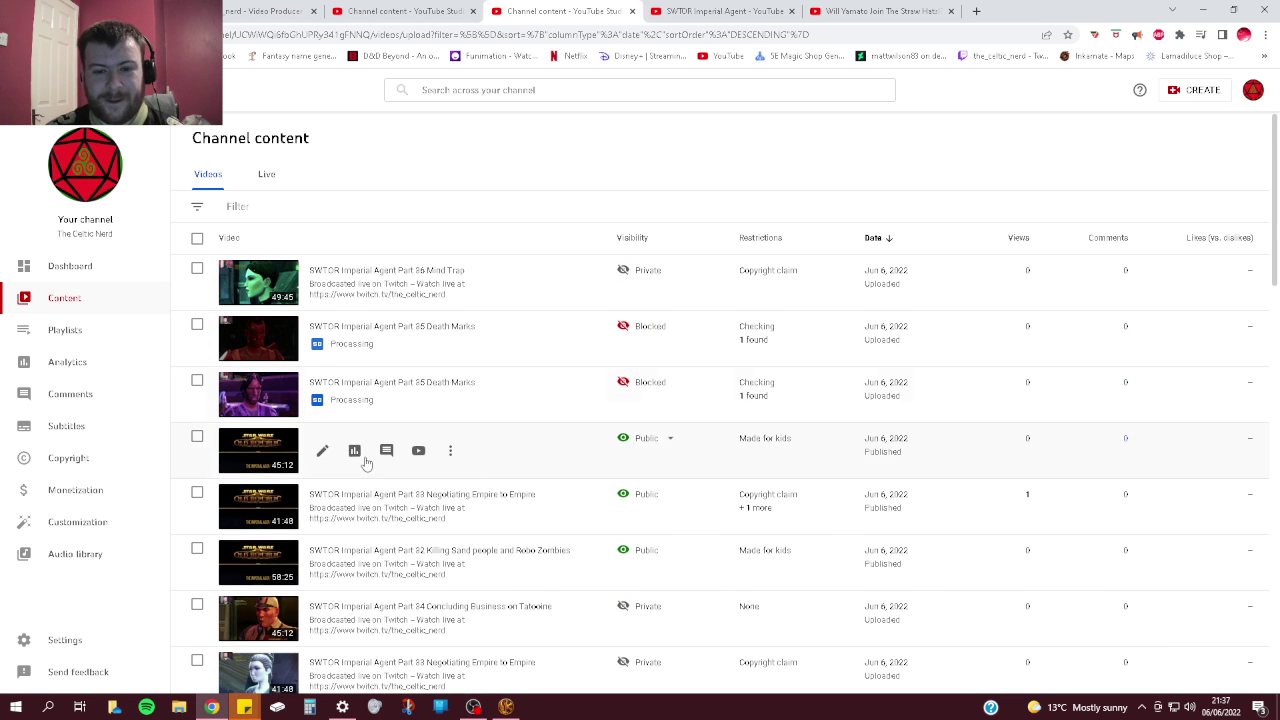
scroll(360, 465, down, 1)
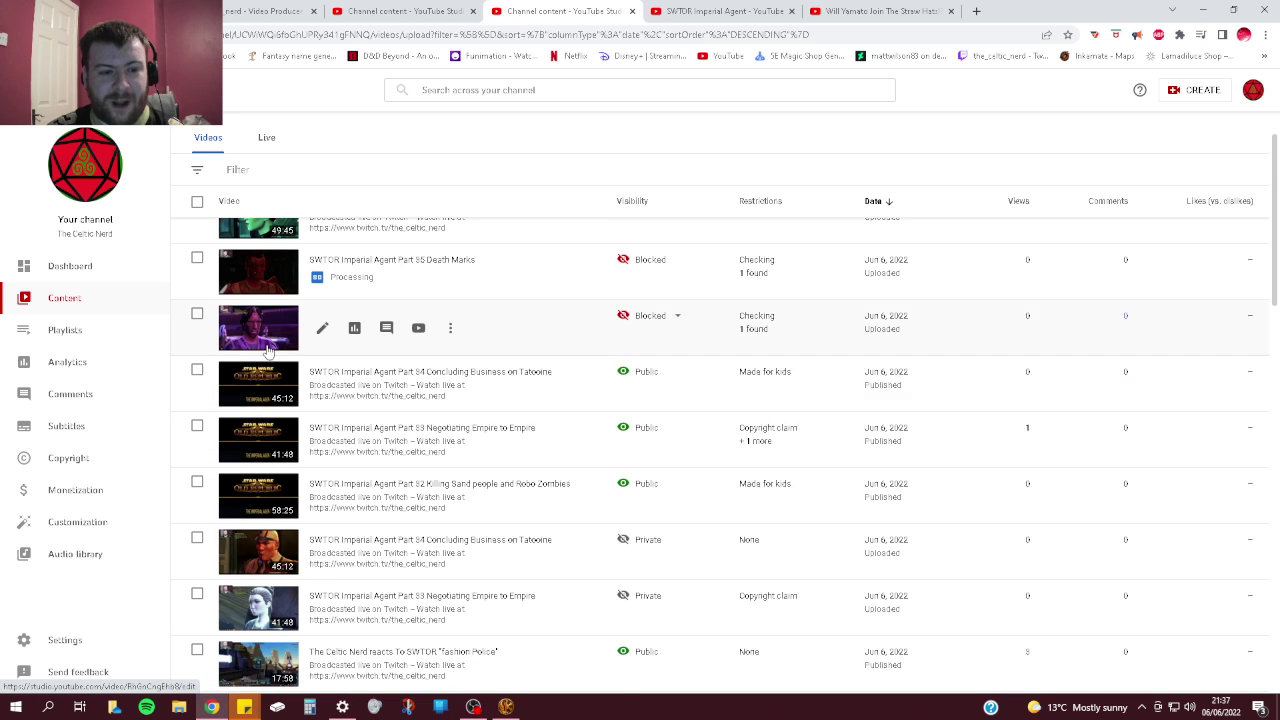
scroll(250, 400, down, 2)
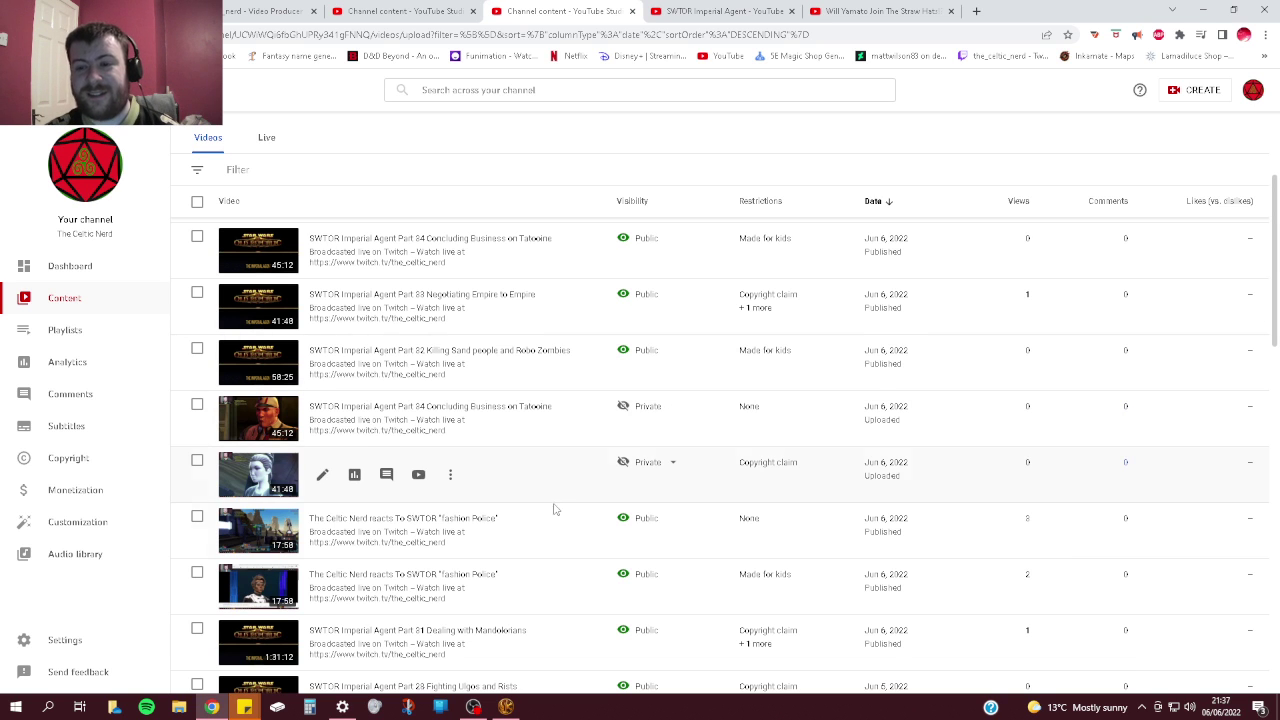
scroll(552, 508, up, 2)
scroll(550, 524, up, 1)
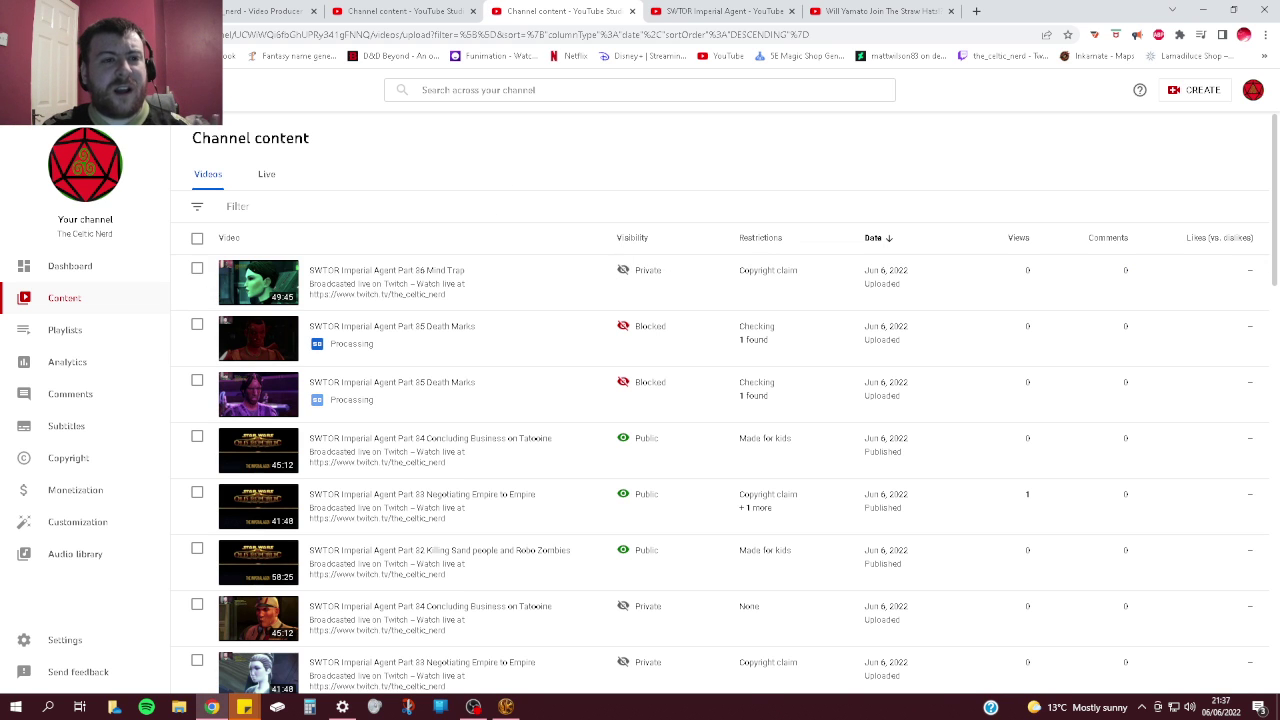
Step: Switch to the Twitch Video Producer page and open Calculator
click(257, 8)
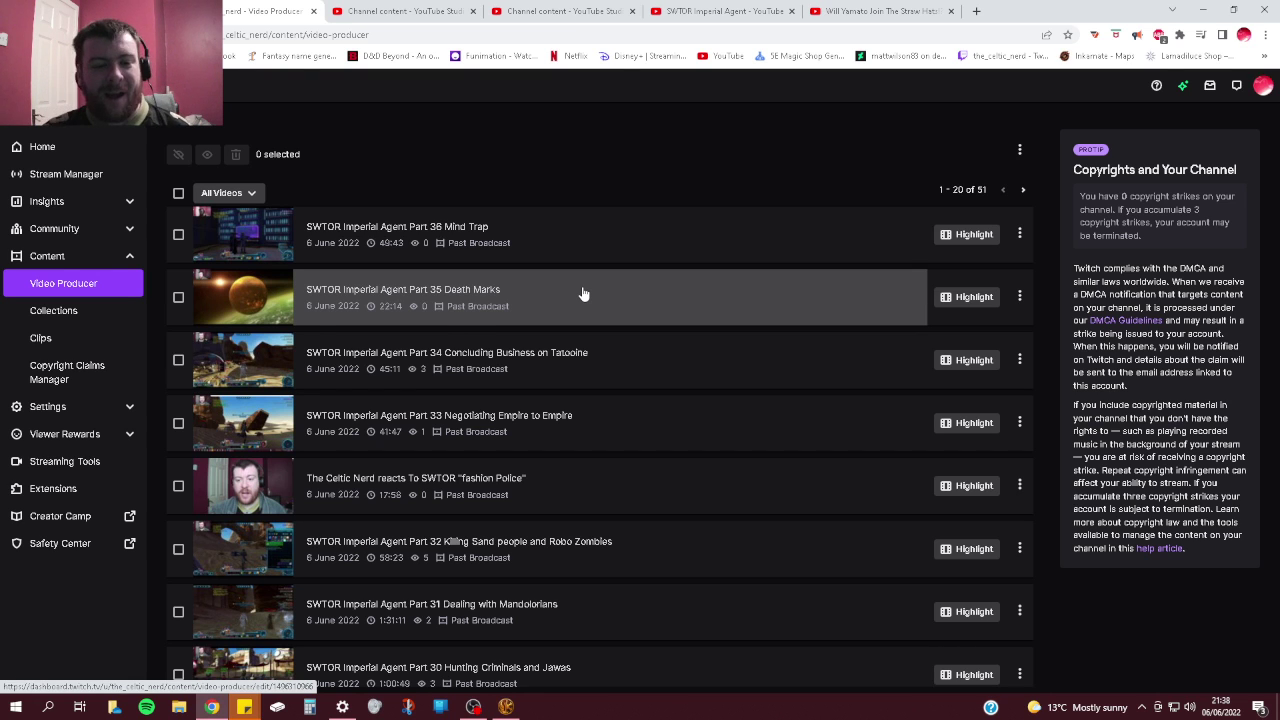
click(325, 709)
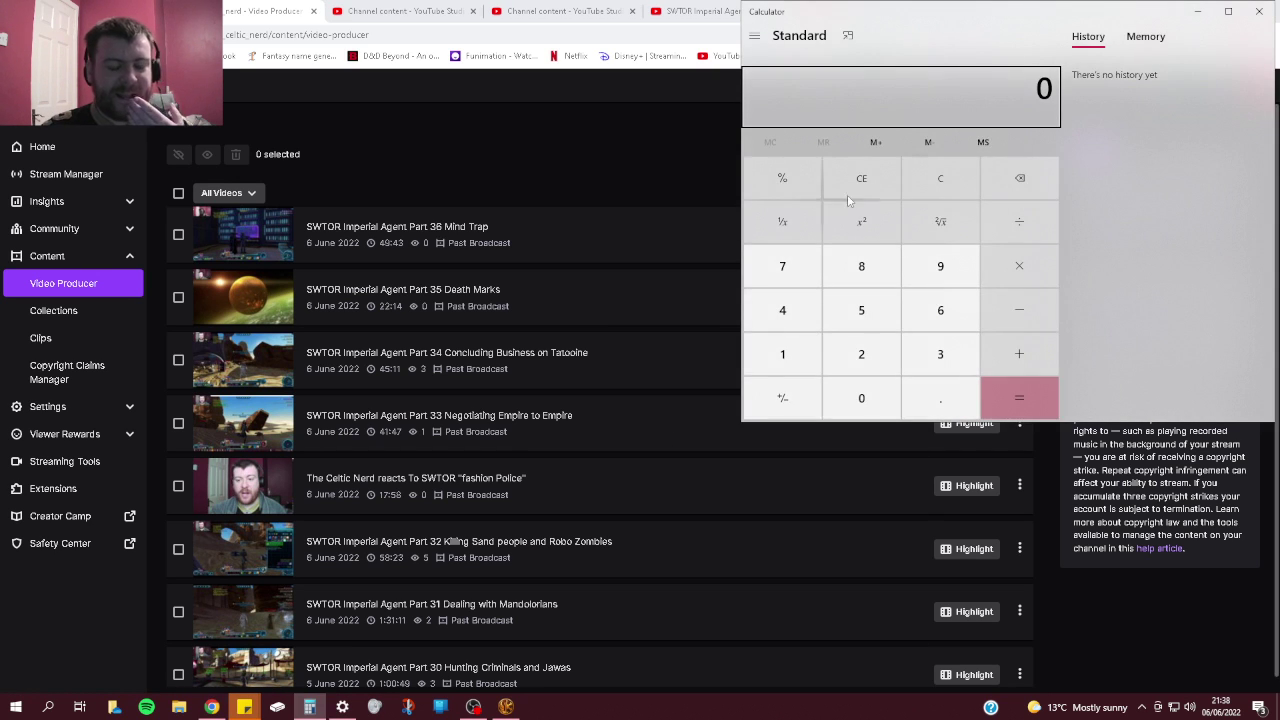
text(22)
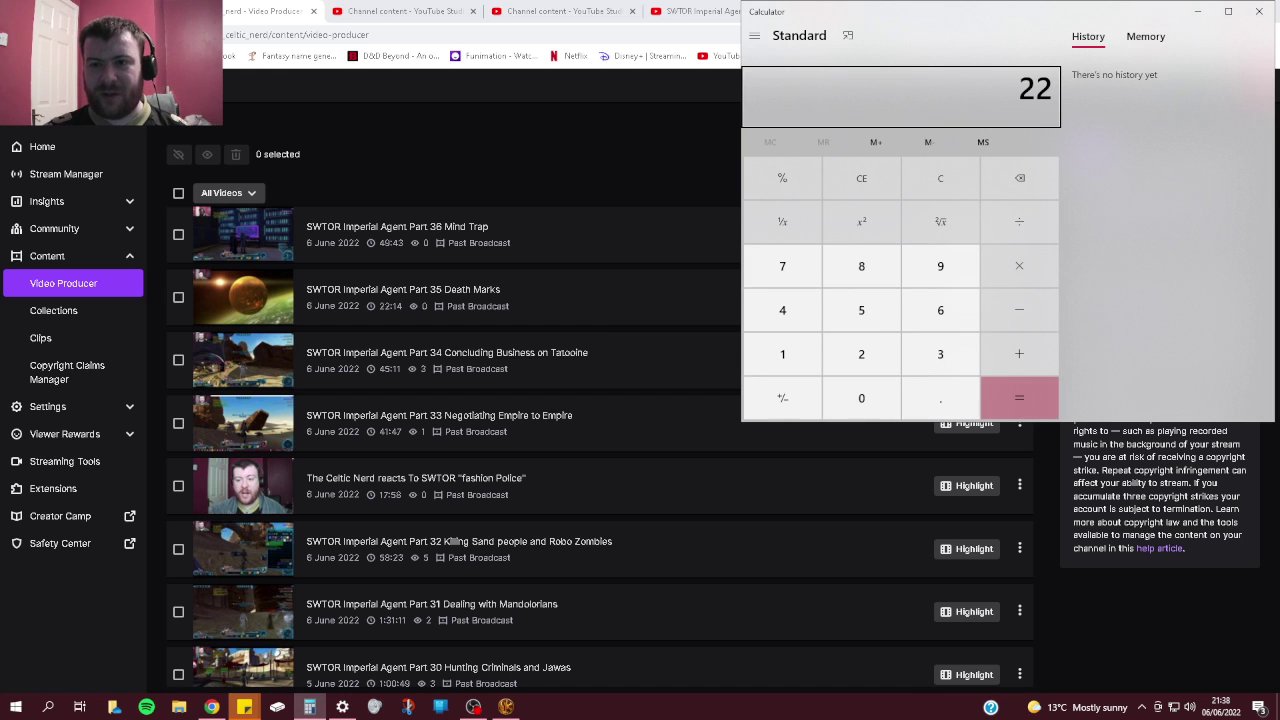
key(slash)
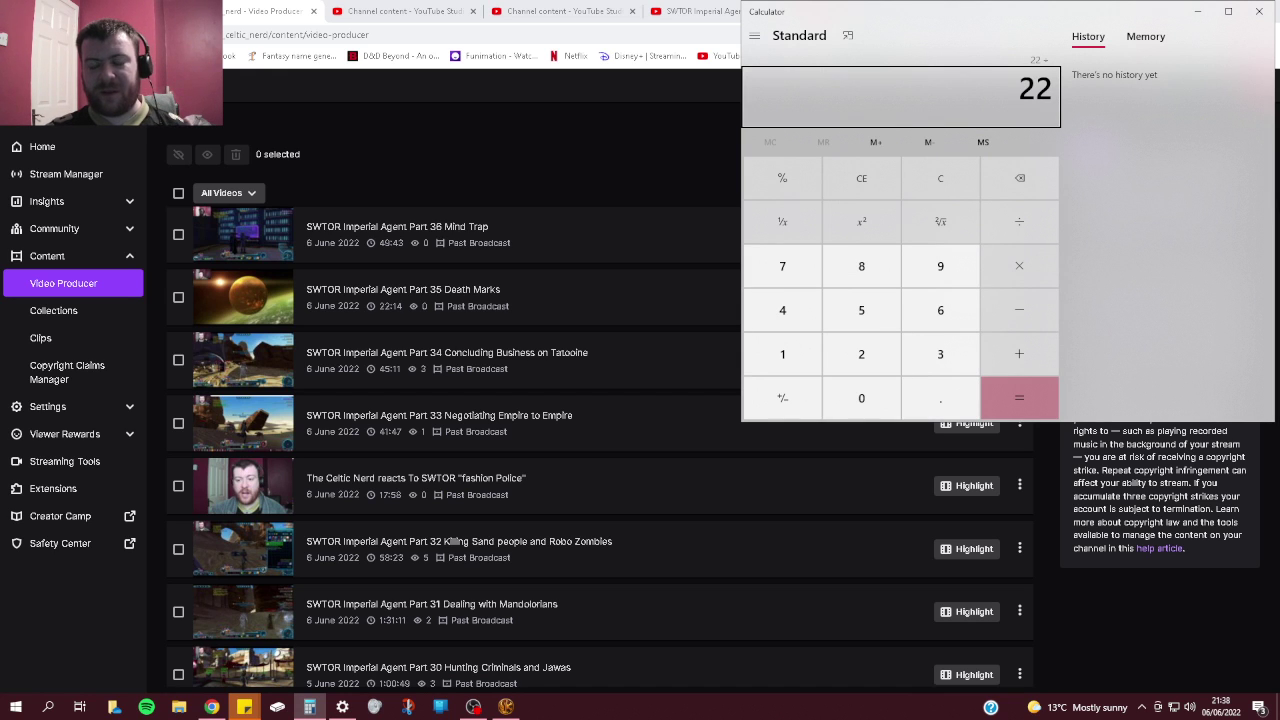
text(60)
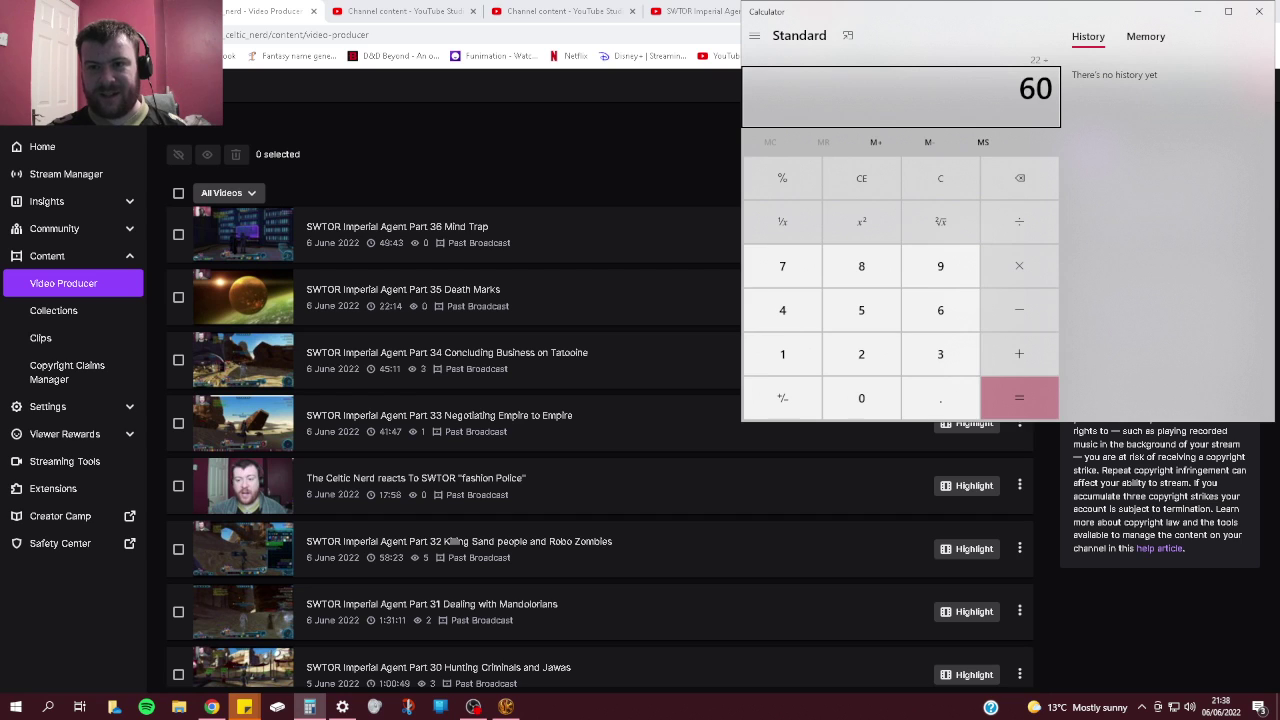
key(Return)
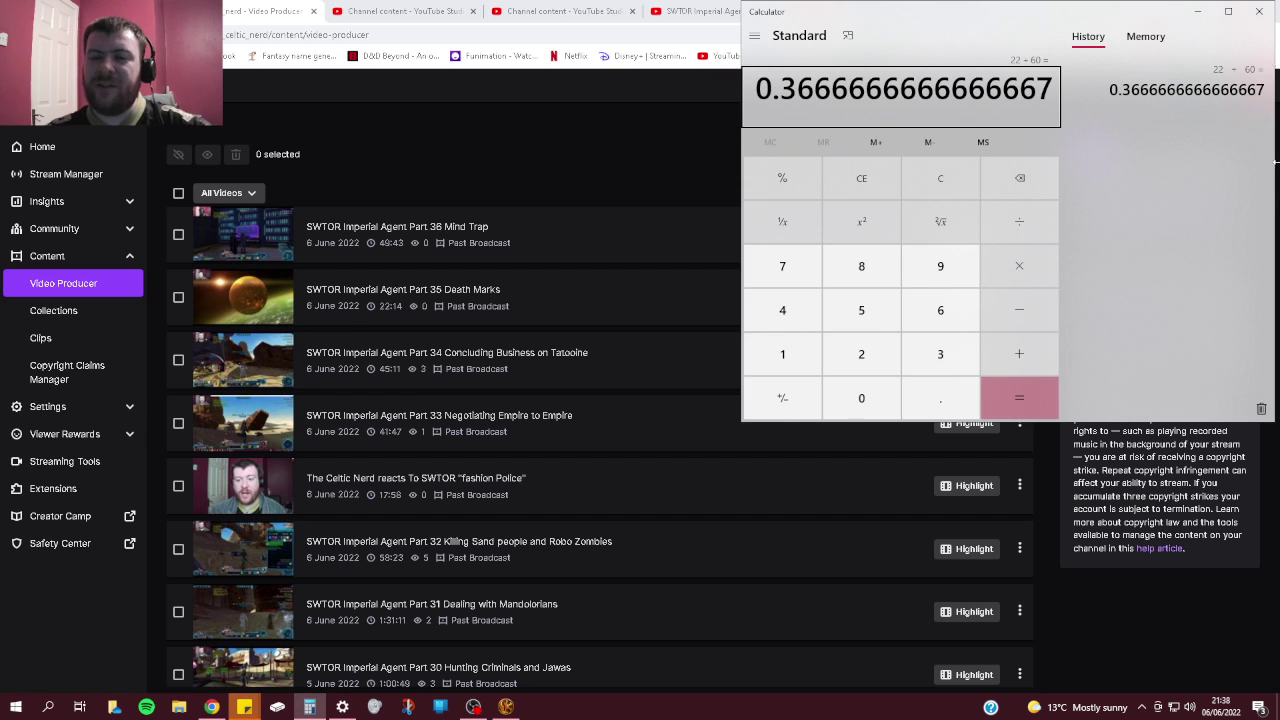
click(951, 168)
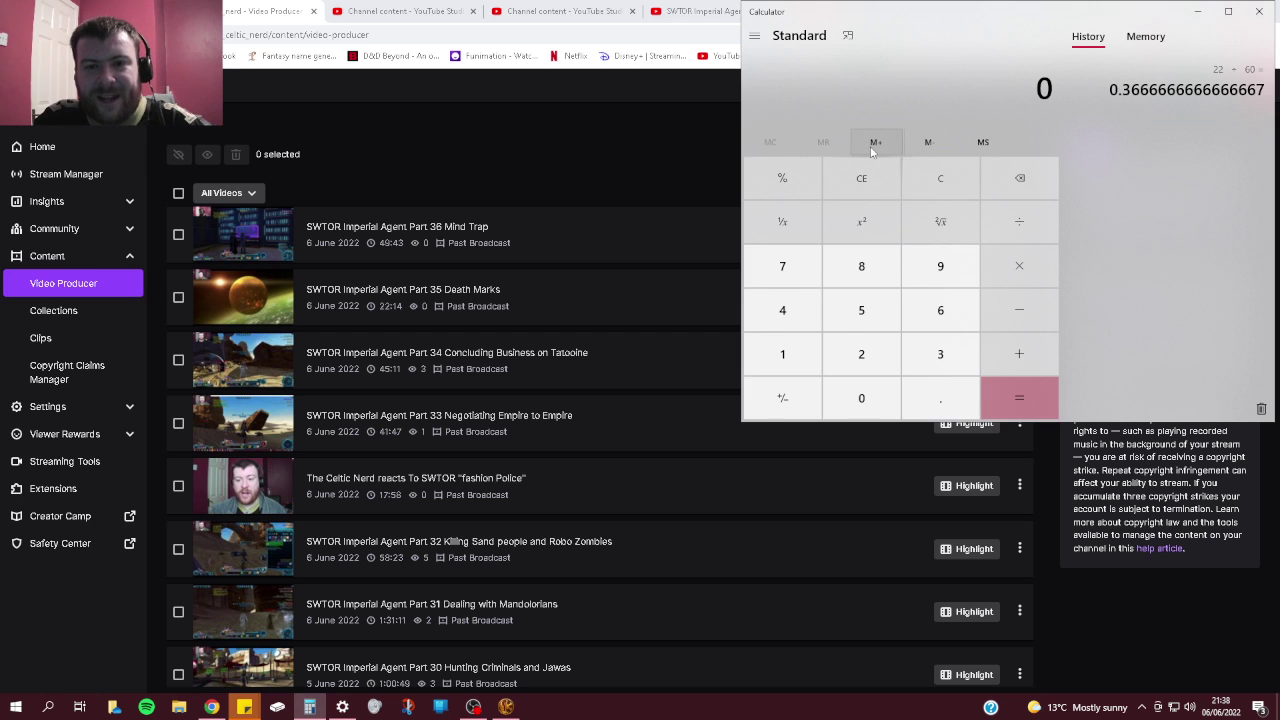
Step: Switch Calculator to the Time converter and convert 22 minutes to seconds
click(755, 37)
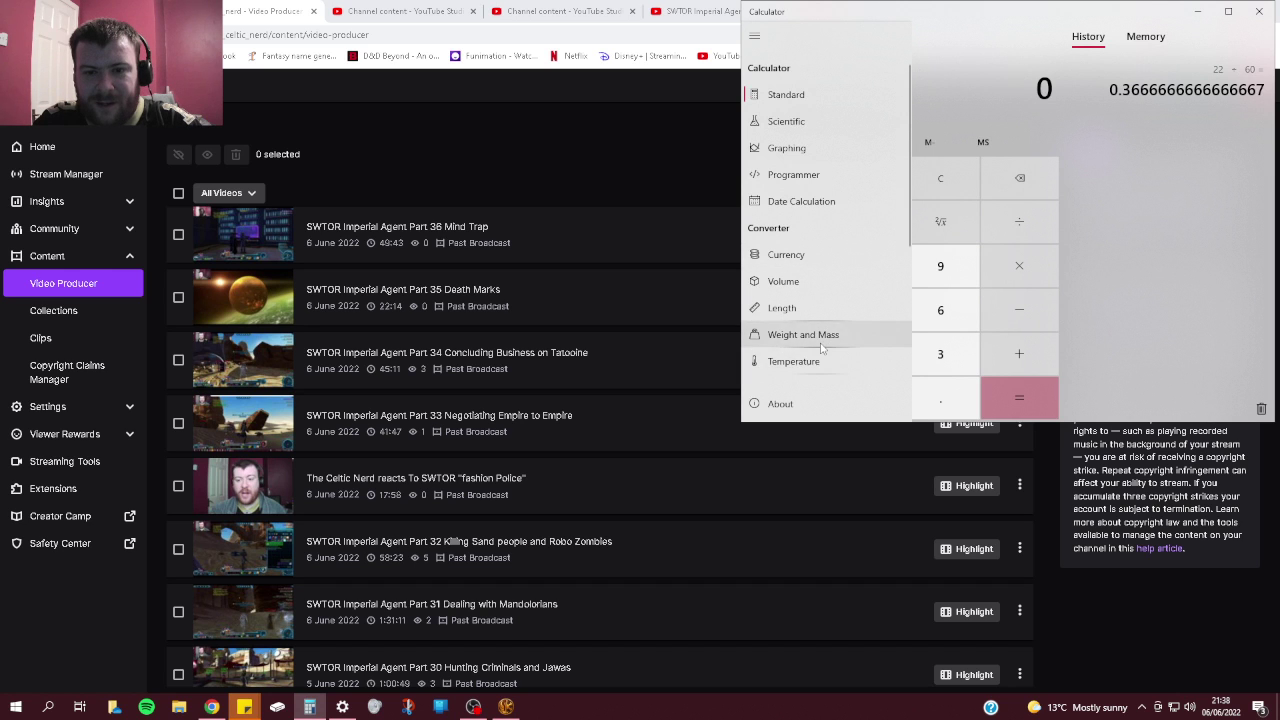
scroll(827, 330, down, 2)
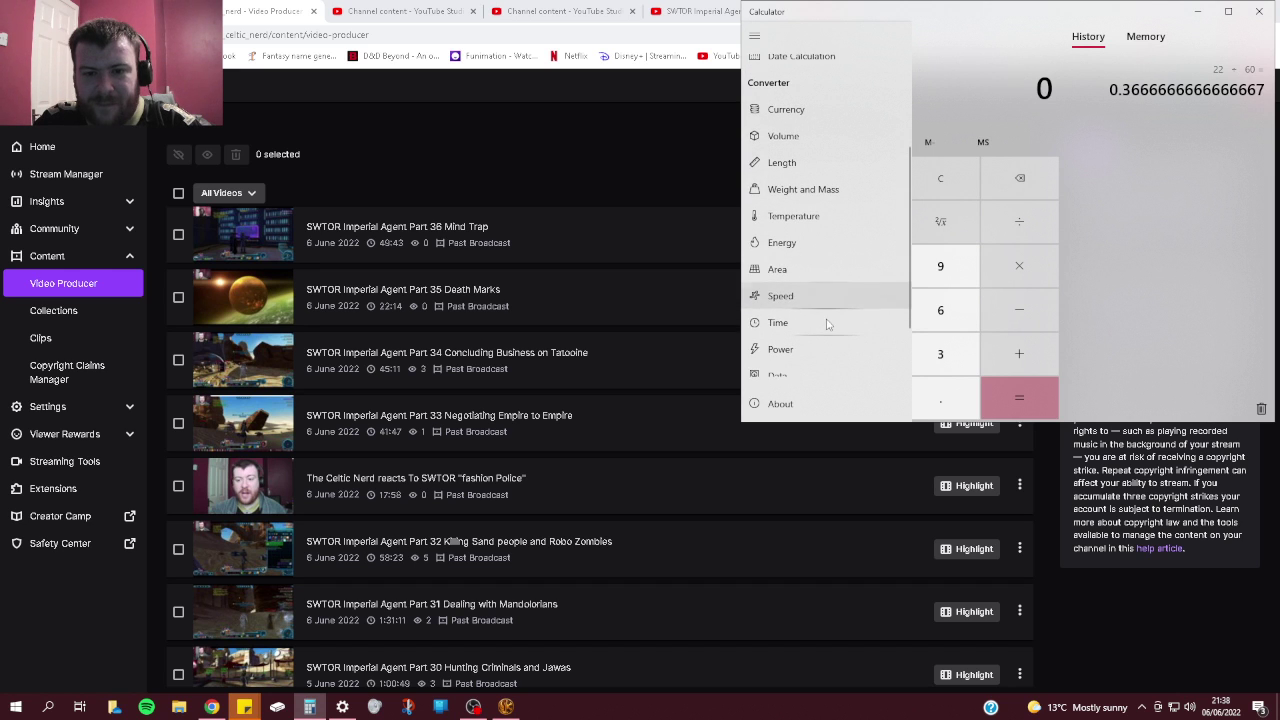
click(825, 319)
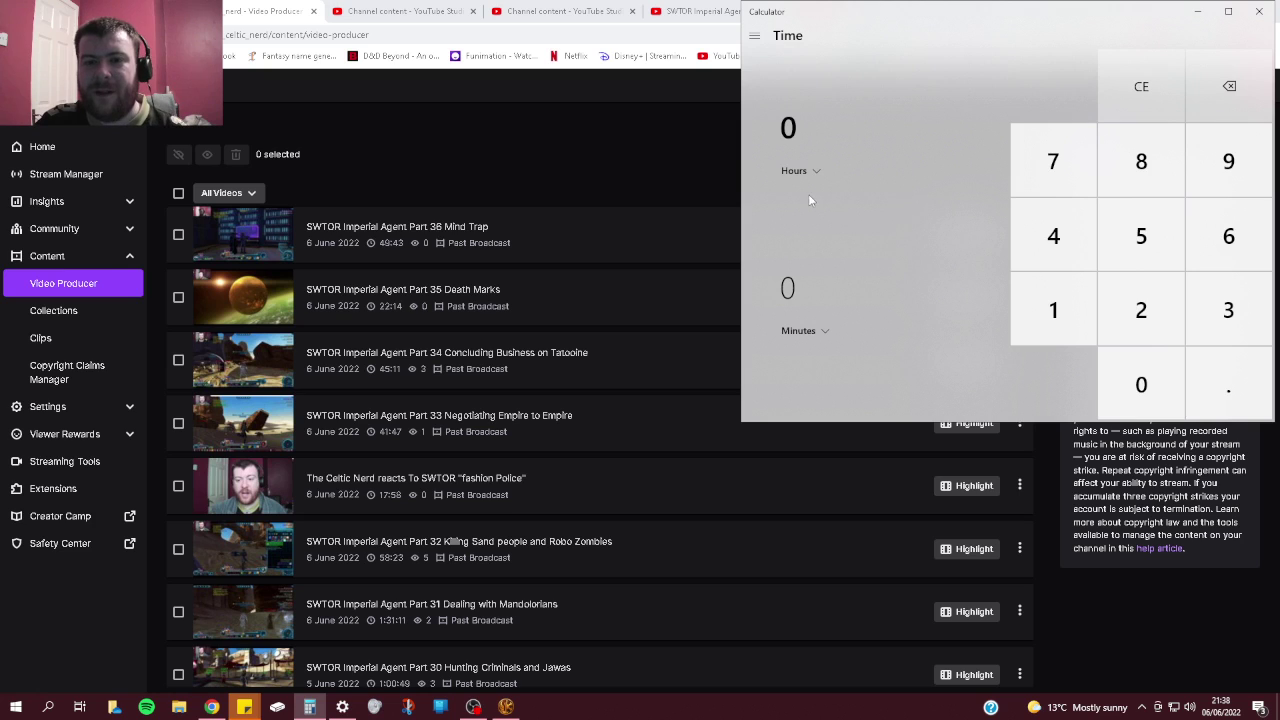
click(825, 331)
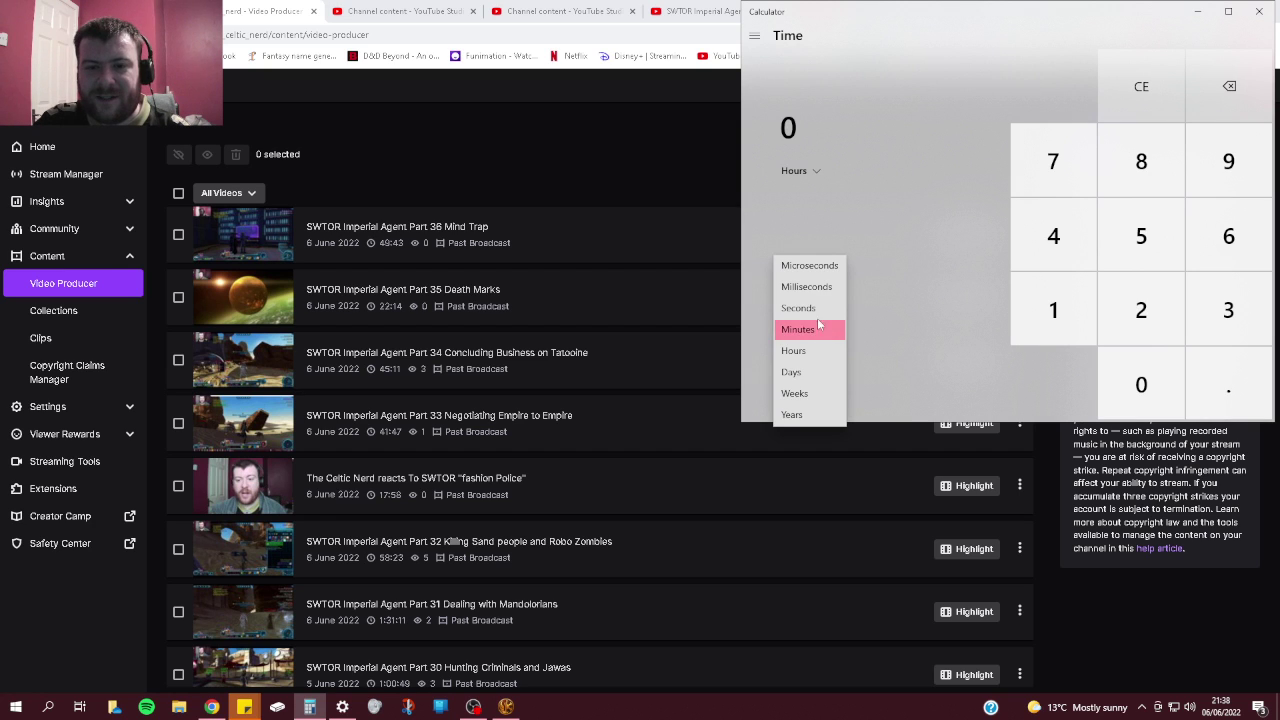
click(815, 309)
click(814, 176)
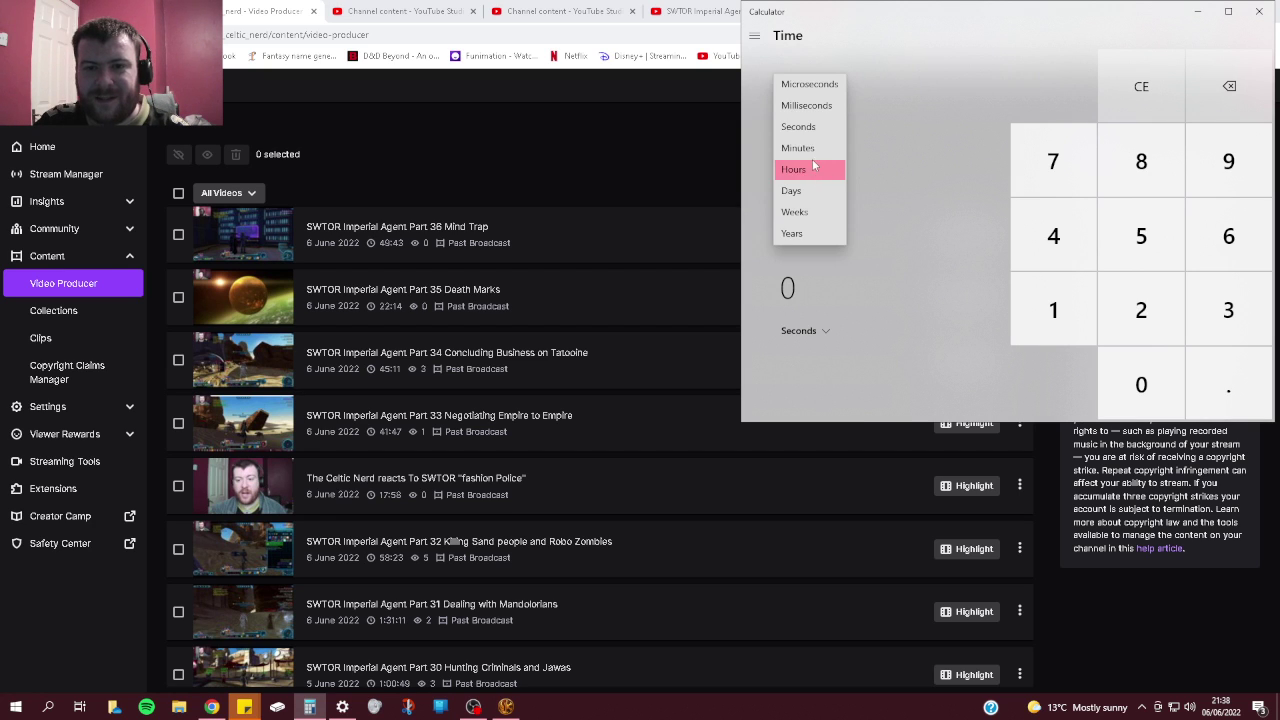
click(812, 145)
double_click(1148, 312)
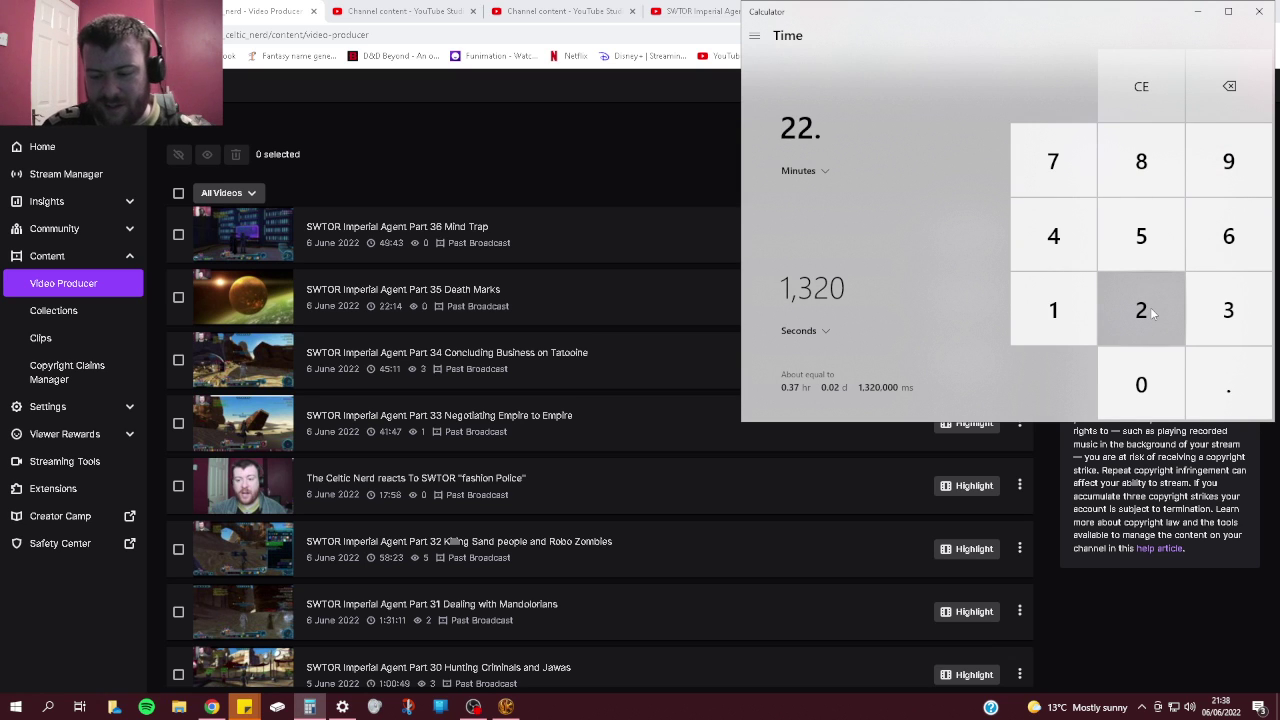
Step: Correct the Calculator time entry to convert 22.14 minutes to seconds
click(1152, 313)
click(1152, 313)
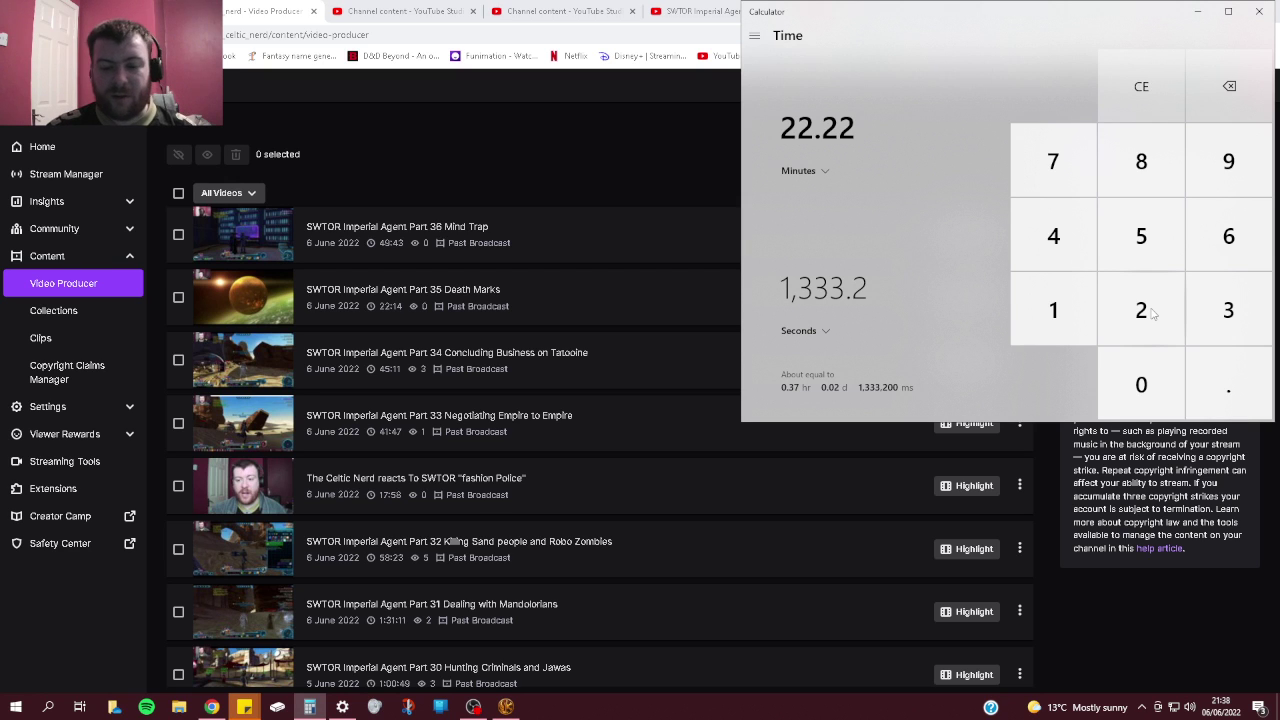
key(BackSpace)
key(BackSpace)
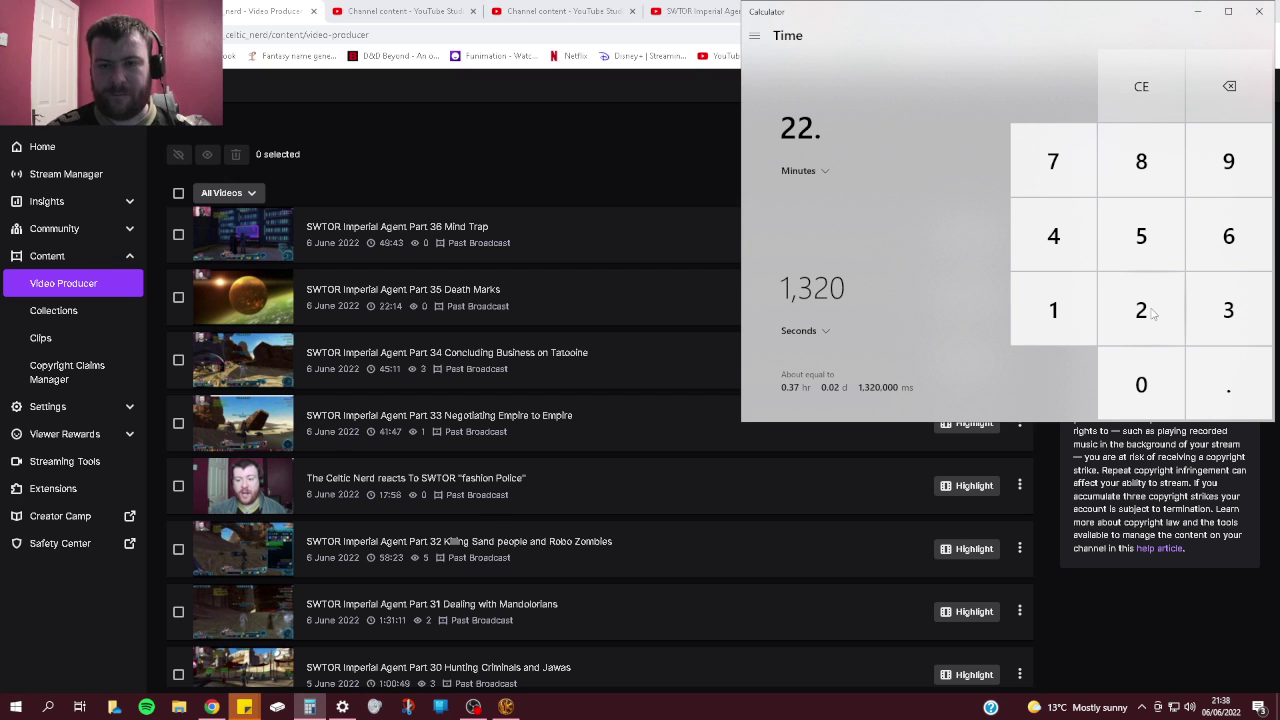
text(14)
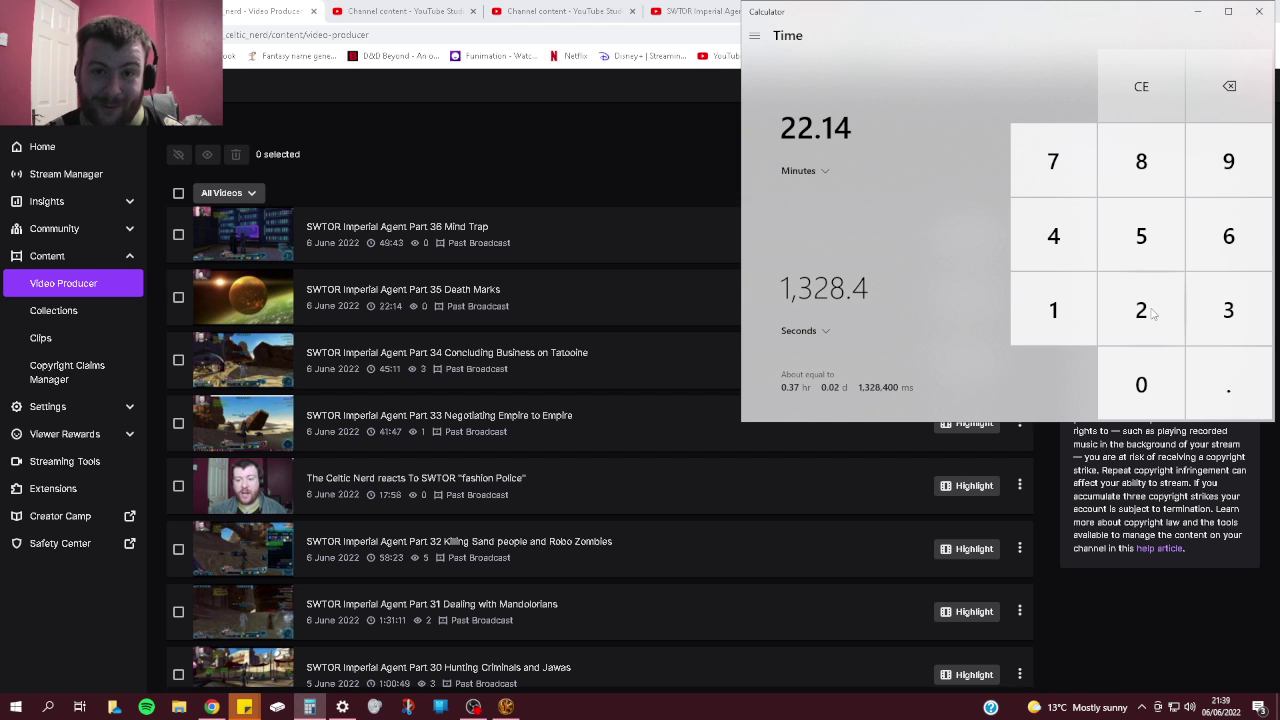
Step: Check the SWTOR Imperial Agent playlist page and return to the YouTube Studio channel content pages
click(647, 15)
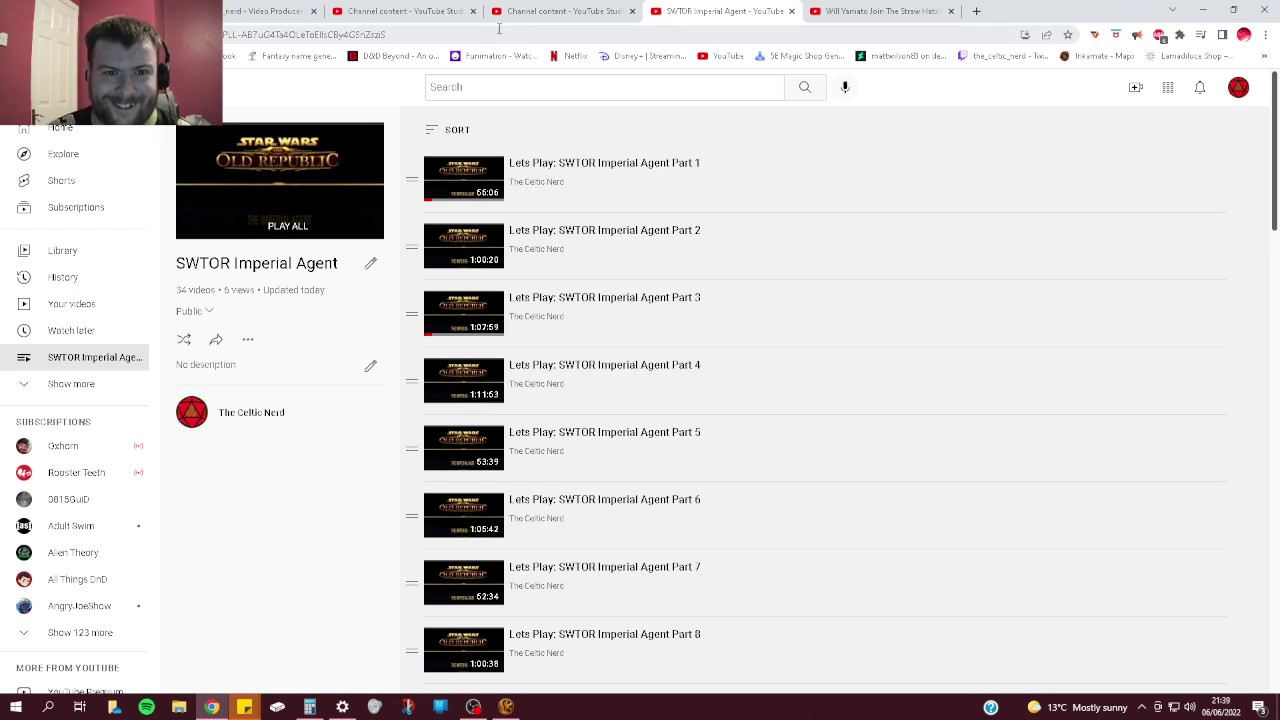
click(527, 18)
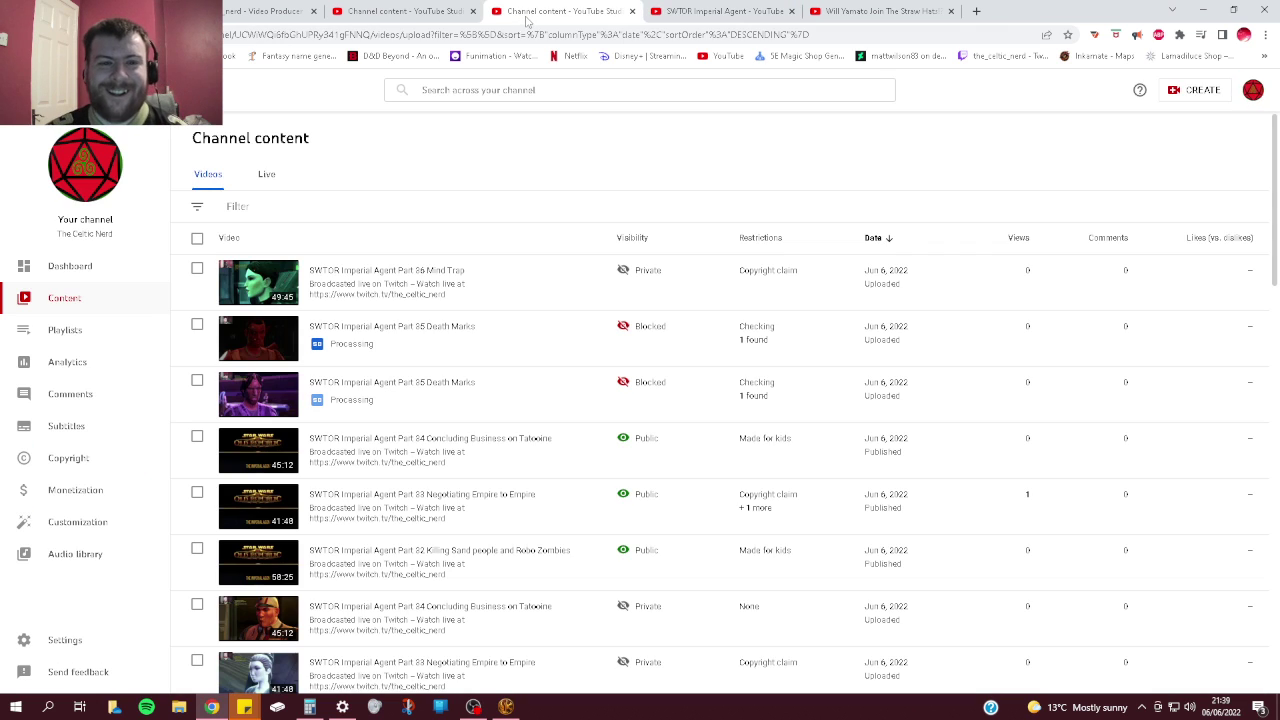
click(898, 12)
click(555, 20)
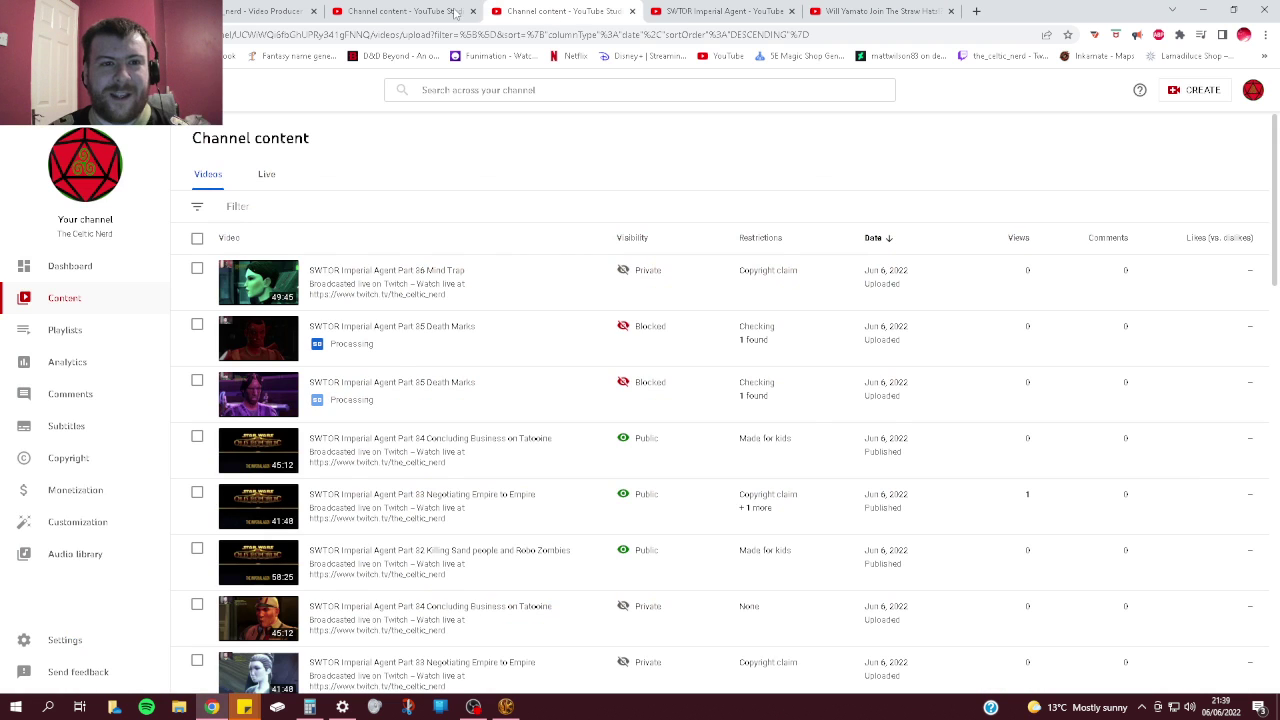
click(440, 11)
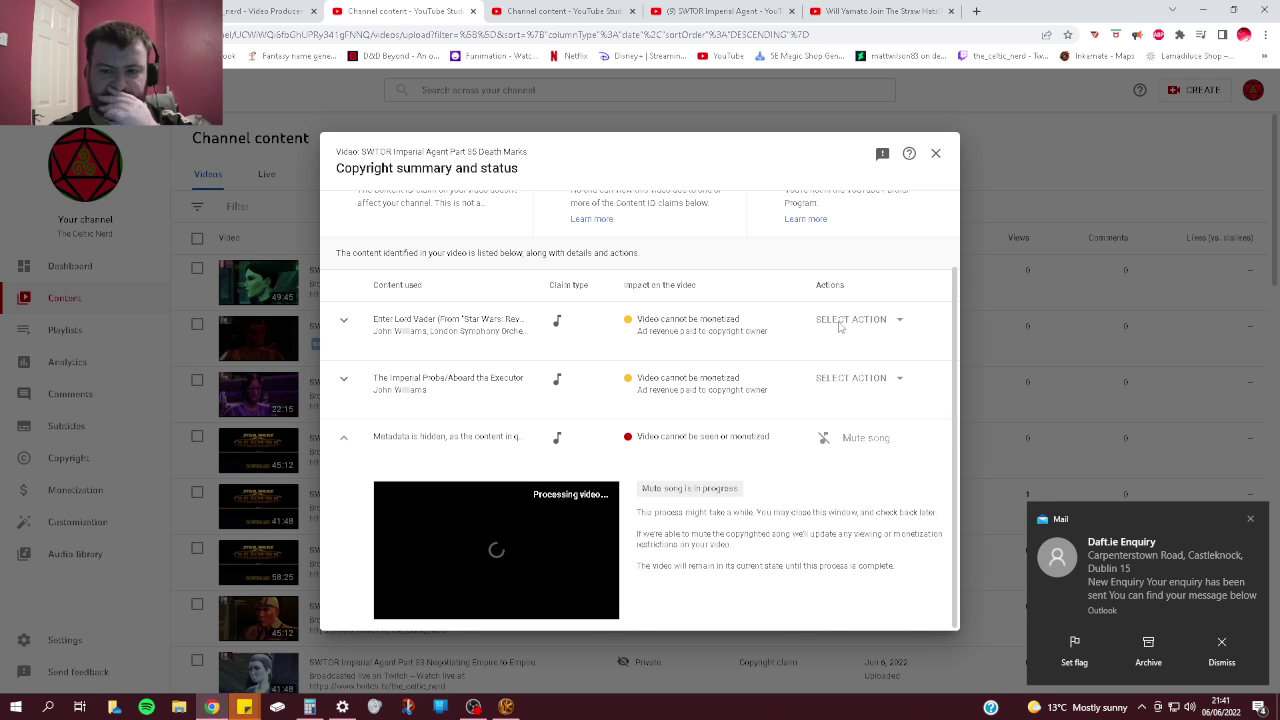
Step: Switch to OBS, show the Window Capture source, and switch to the Star Wars: The Old Republic game
click(473, 707)
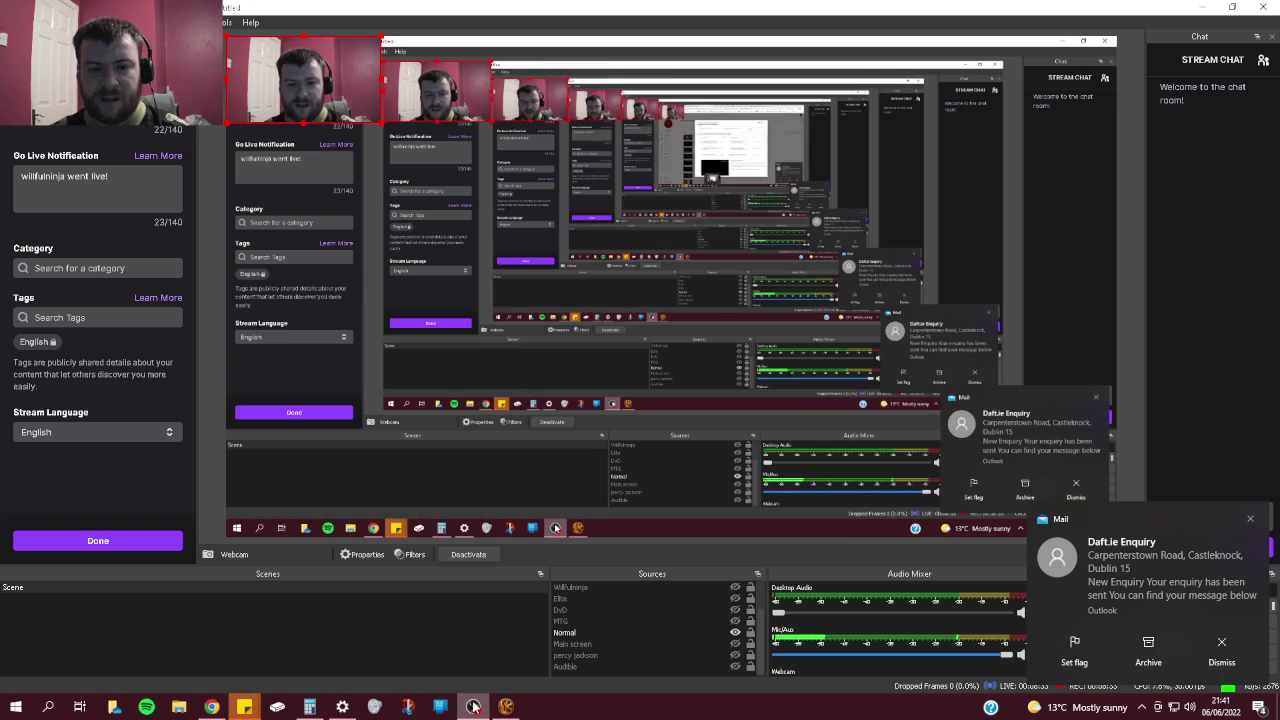
scroll(730, 620, up, 2)
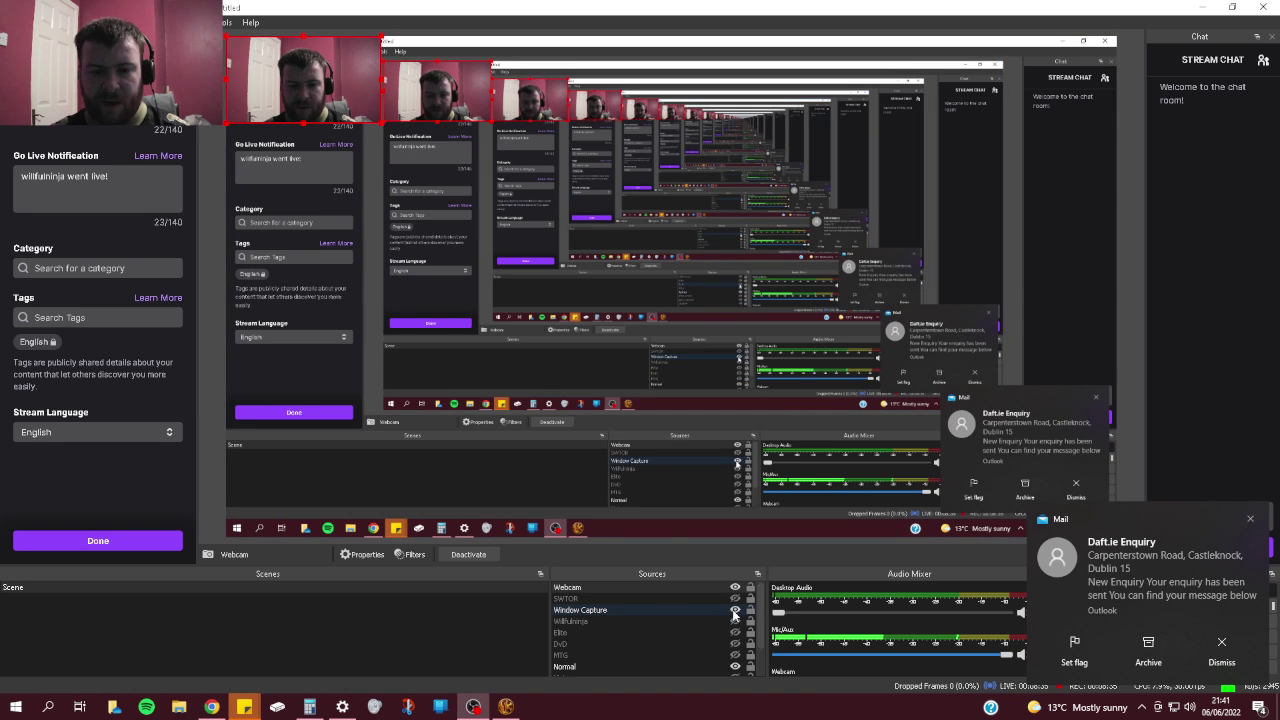
key(alt+Tab)
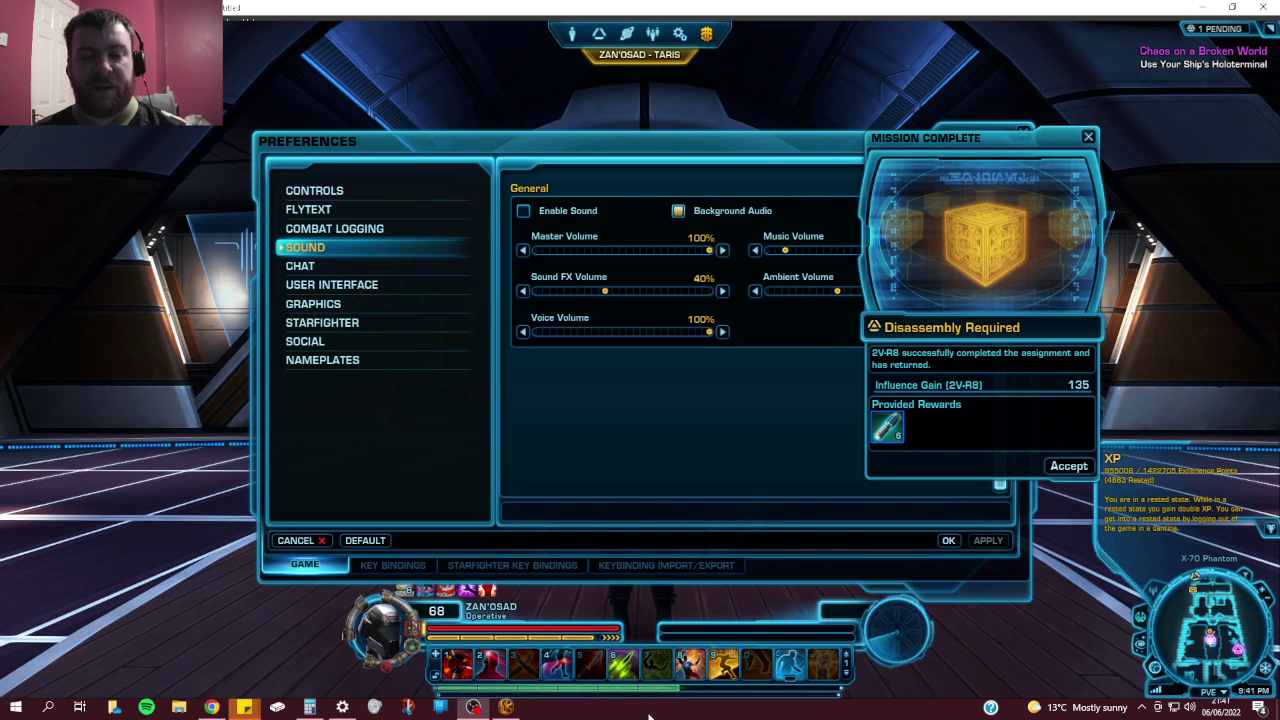
Step: Enable sound in the game preferences, apply and close them, and accept the Disassembly Required mission reward
click(523, 210)
click(987, 541)
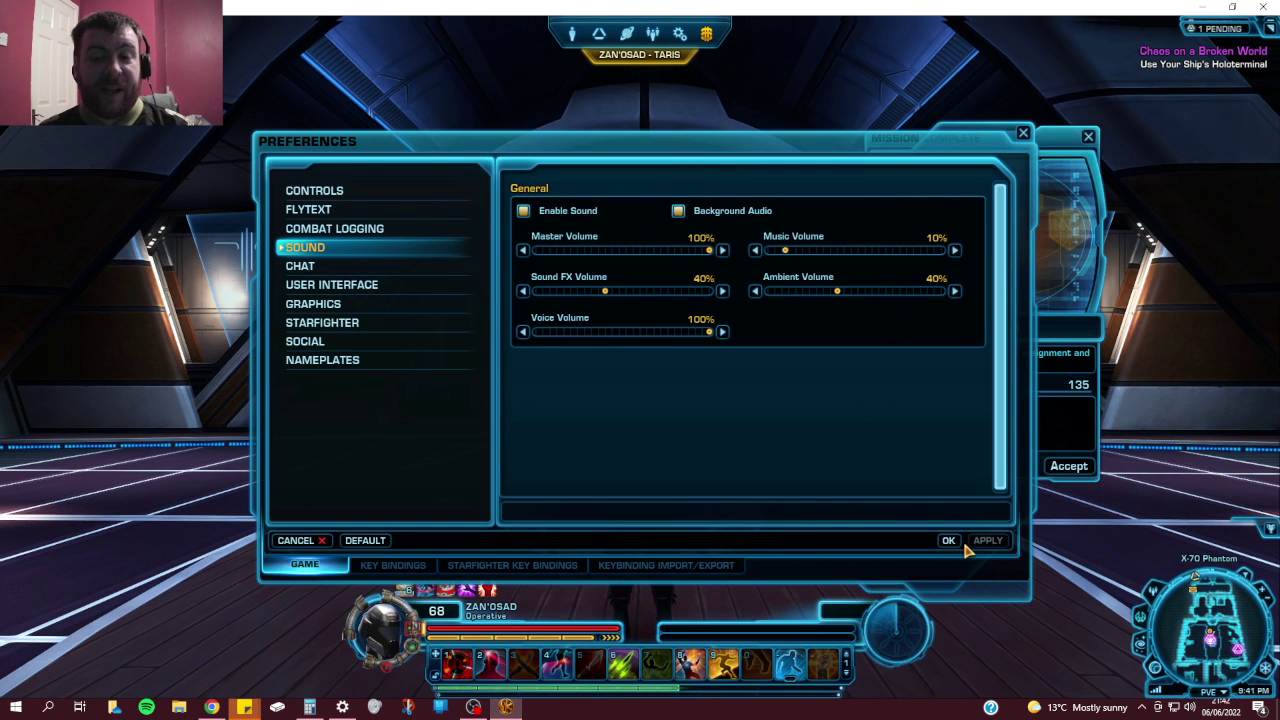
click(948, 541)
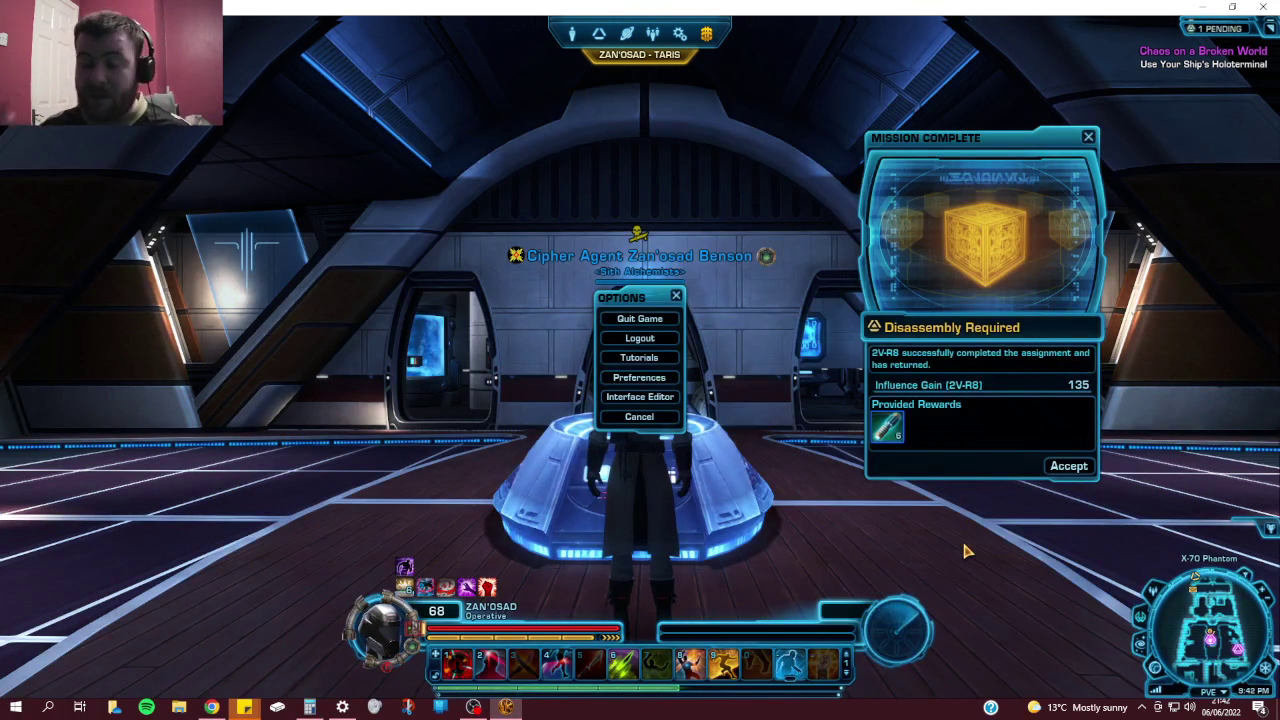
click(1066, 467)
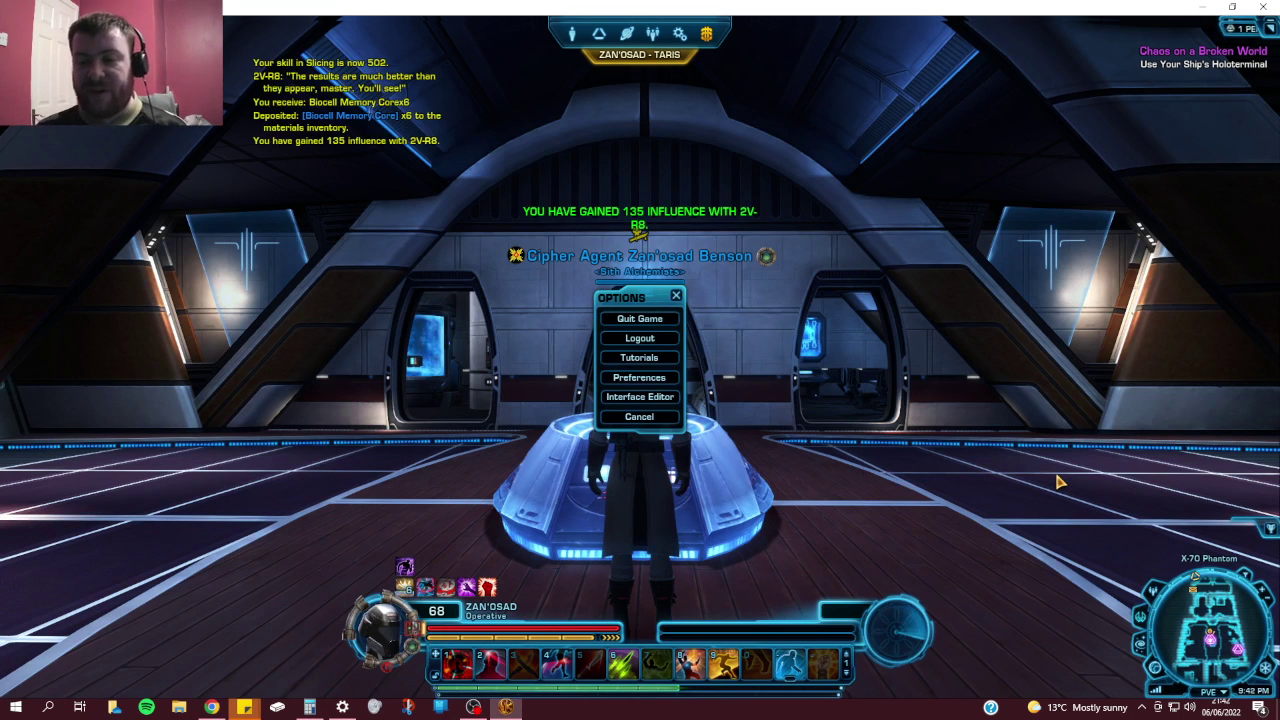